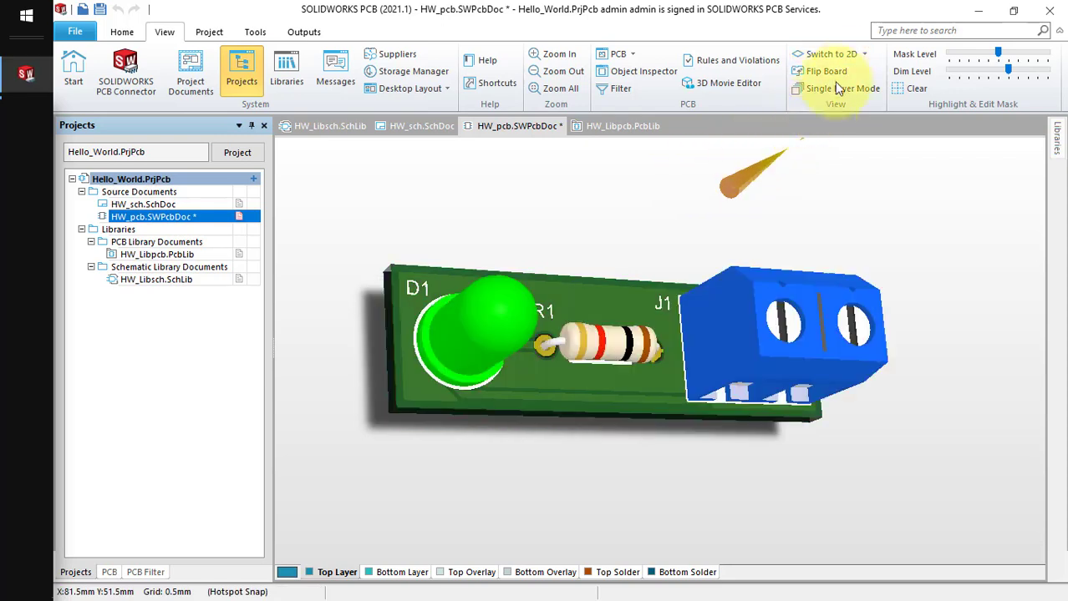
Apply the 3D Blue view configuration, preview 3D Purple, then switch back to 3D Blue.
click(866, 55)
mouse_move(855, 125)
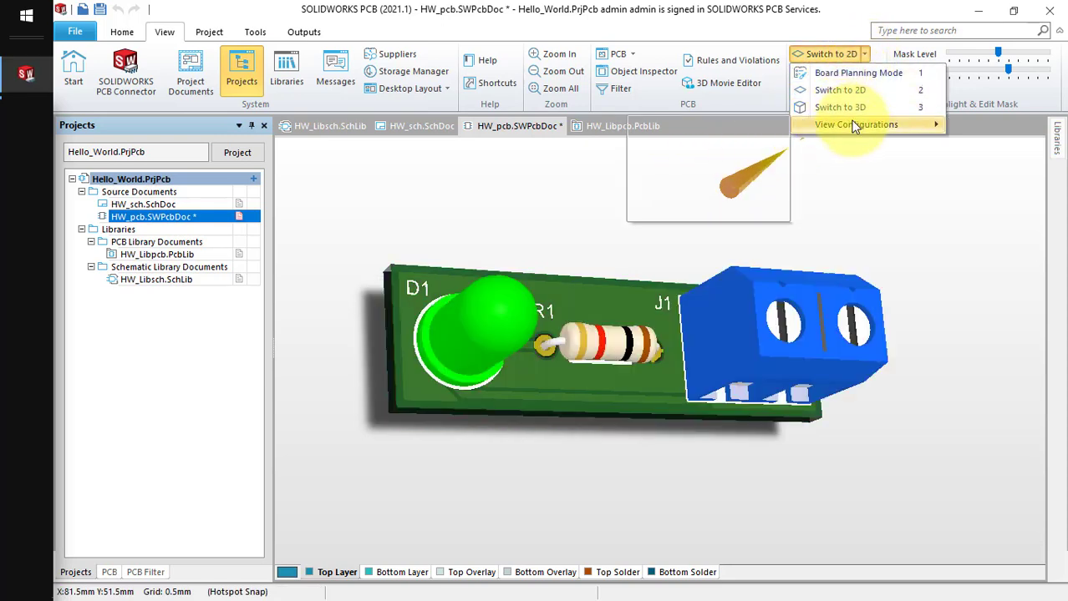
click(669, 195)
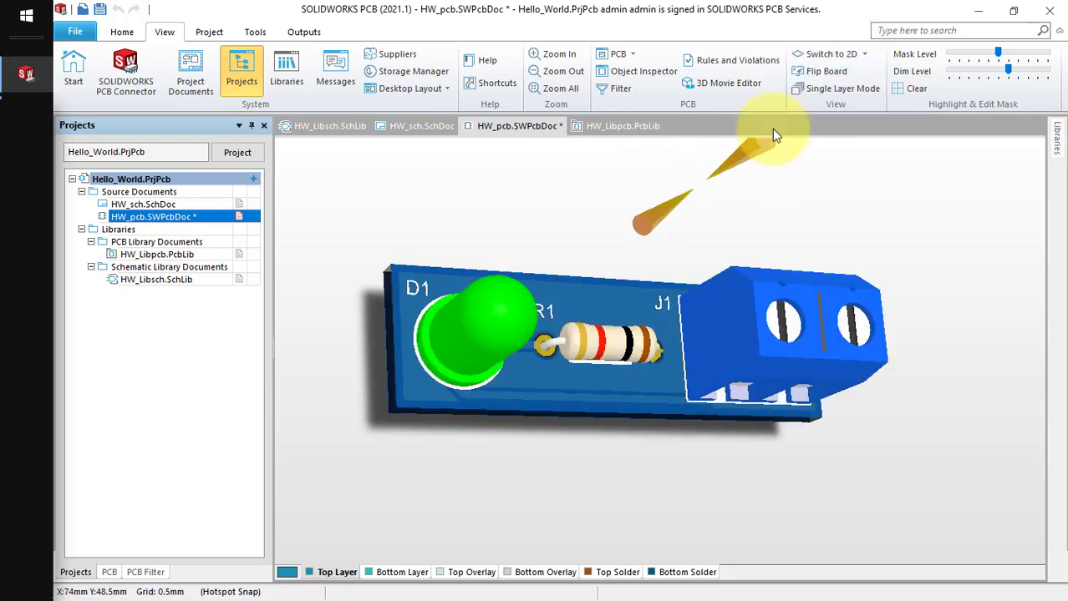
click(872, 60)
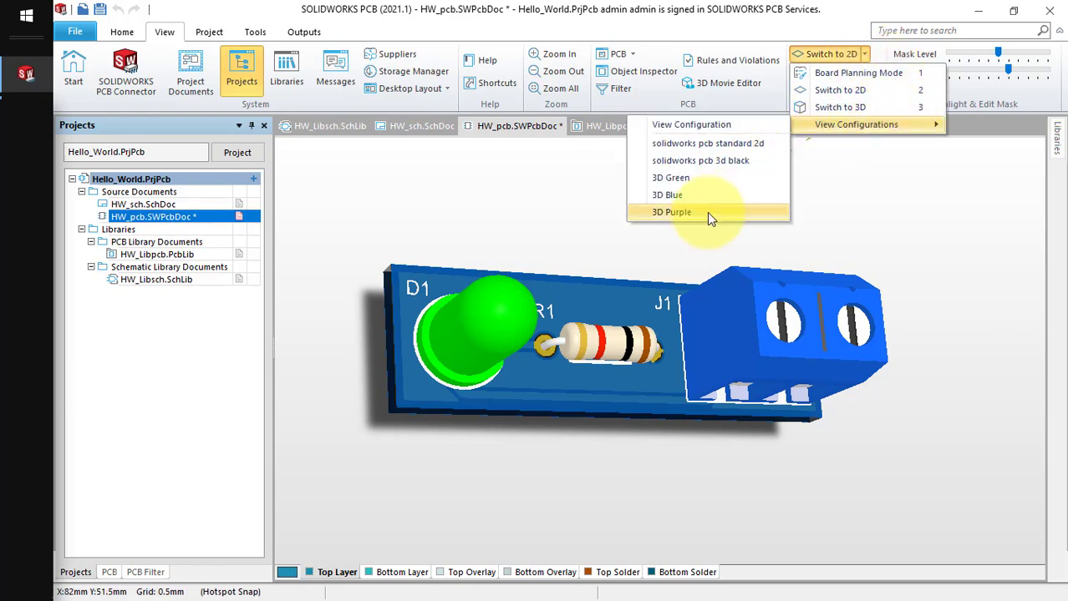
click(712, 214)
click(865, 55)
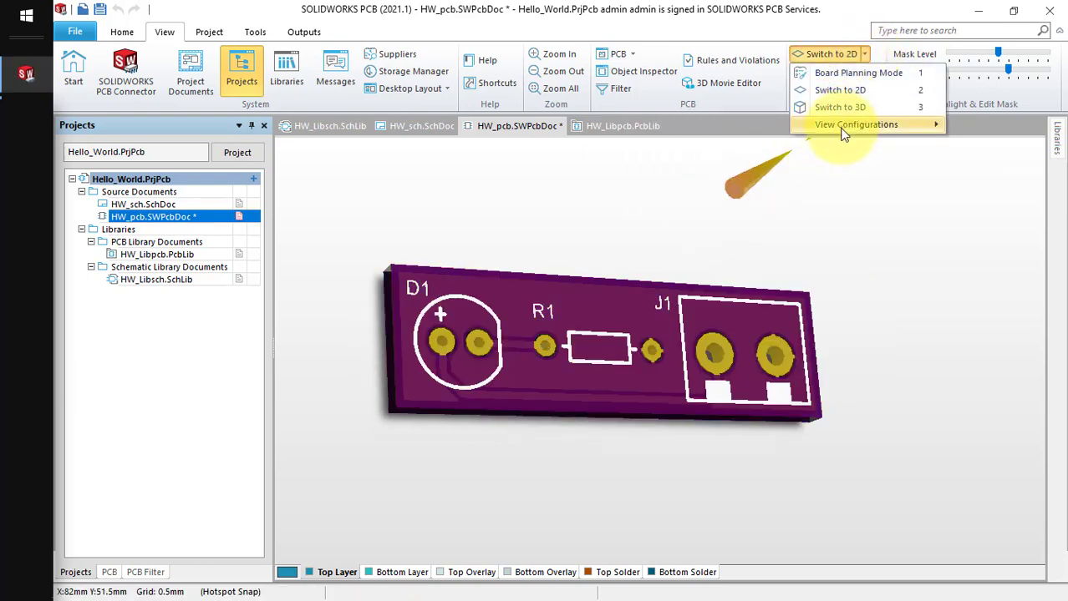
click(669, 197)
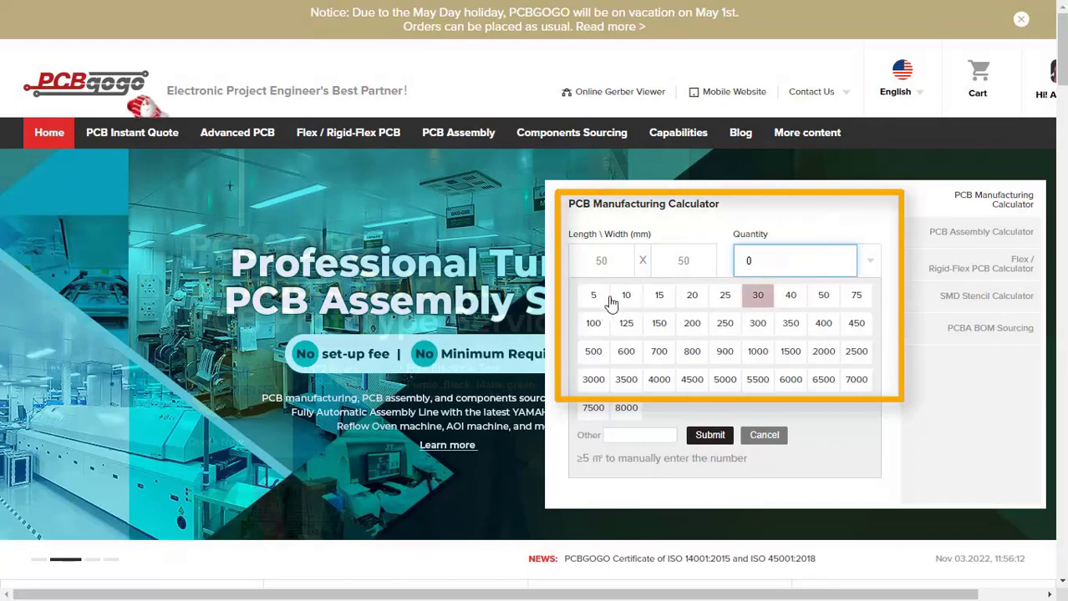
Order 5 boards, upload the Gerber .rar archive and submit the PCB file.
click(595, 297)
scroll(768, 351, down, 5)
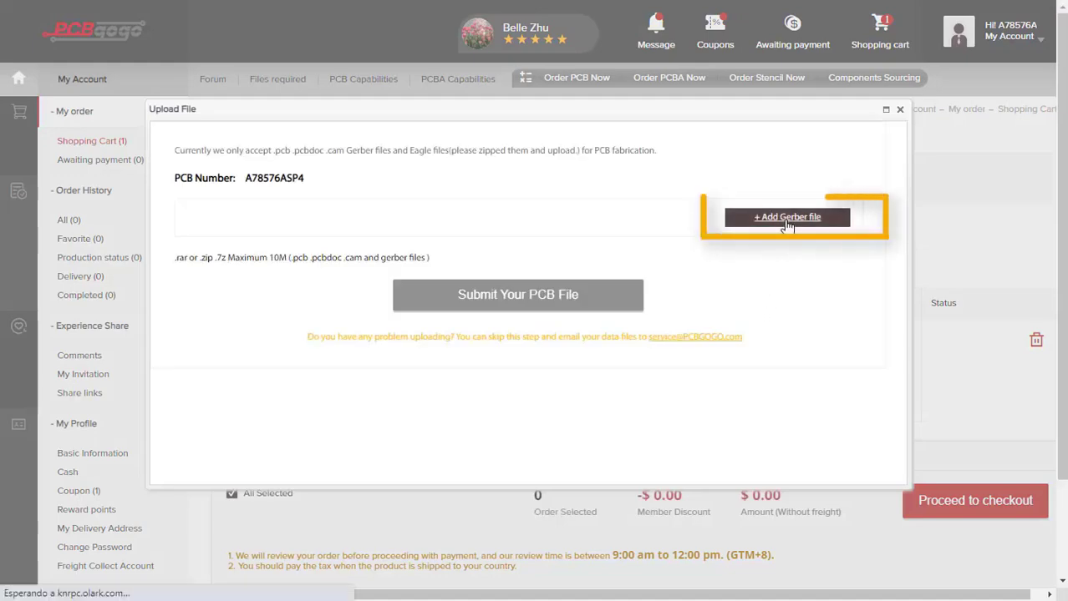
click(786, 217)
double_click(248, 283)
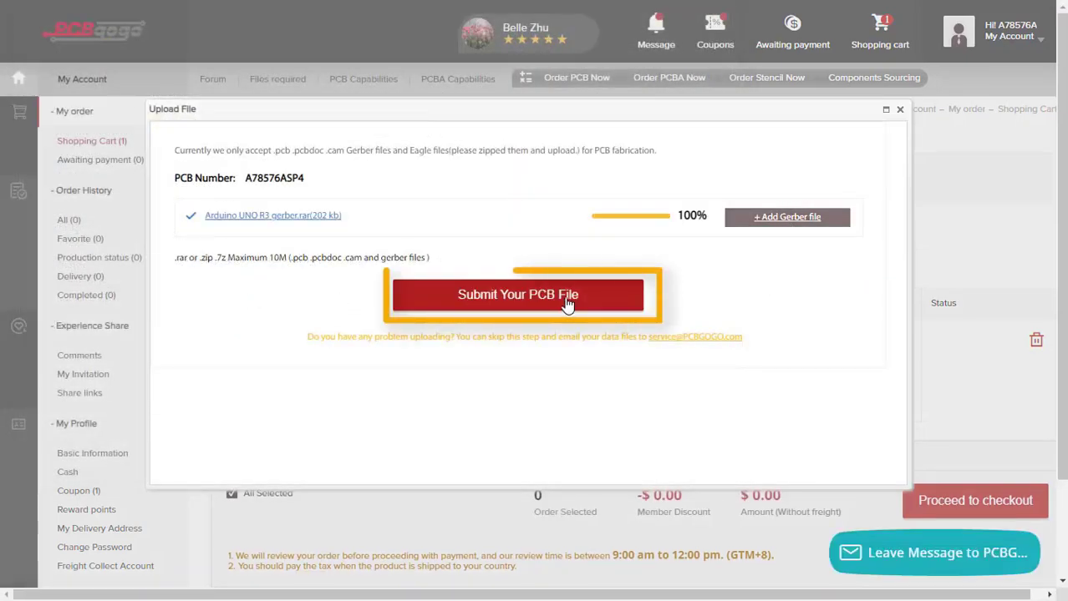
click(564, 305)
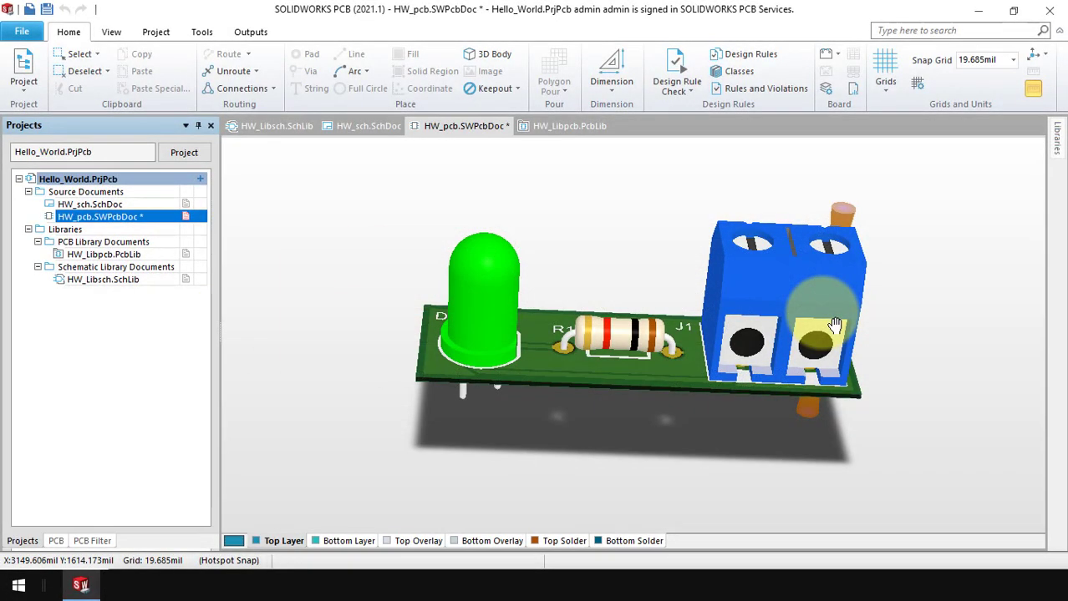
Orbit and zoom the 3D board until it is seen edge-on from the side.
mouse_move(772, 334)
shift+right_down()
mouse_move(662, 284)
mouse_move(806, 355)
mouse_move(810, 210)
mouse_move(715, 238)
mouse_move(673, 298)
mouse_move(704, 202)
mouse_move(746, 182)
mouse_move(710, 275)
mouse_move(585, 309)
mouse_move(404, 323)
mouse_move(412, 375)
shift+right_up()
ctrl+scroll(419, 387, up, 1)
ctrl+scroll(431, 383, up, 2)
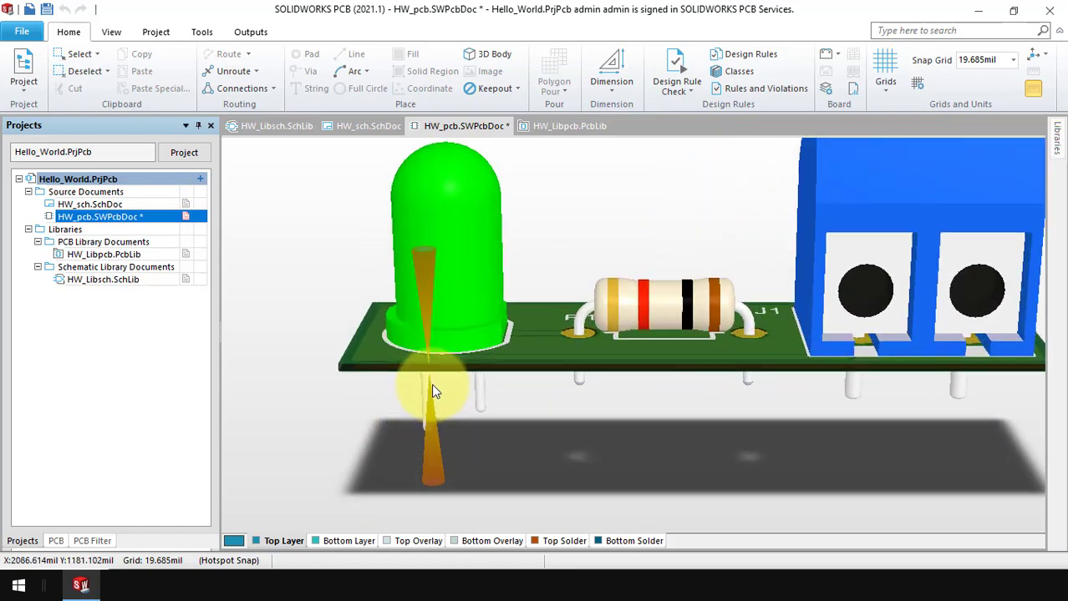
ctrl+scroll(585, 351, down, 1)
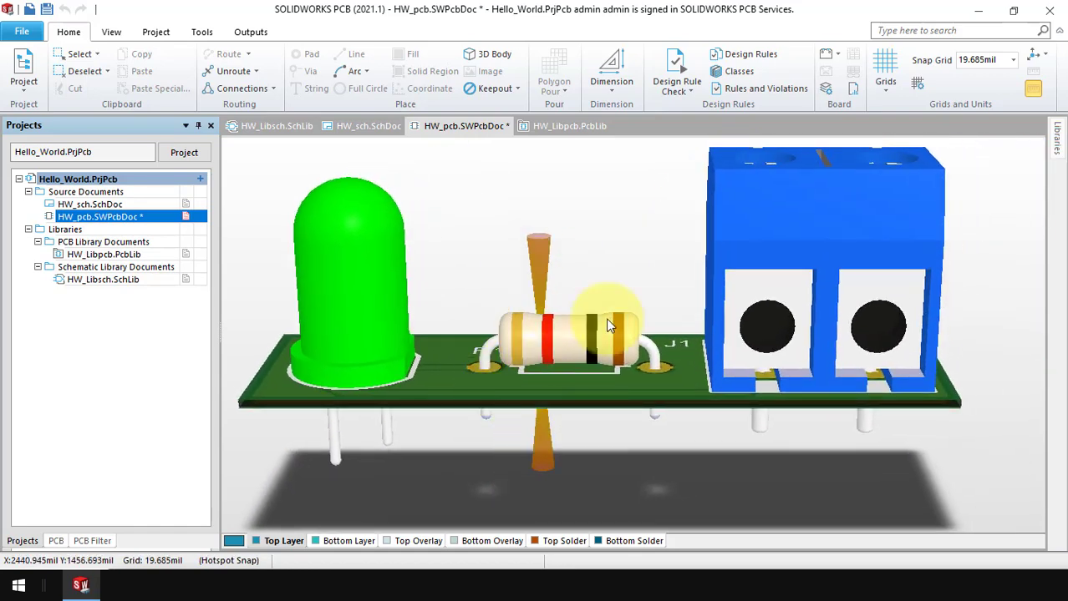
ctrl+scroll(647, 305, down, 1)
mouse_move(645, 302)
shift+right_down()
mouse_move(727, 309)
mouse_move(494, 251)
mouse_move(93, 51)
shift+right_up()
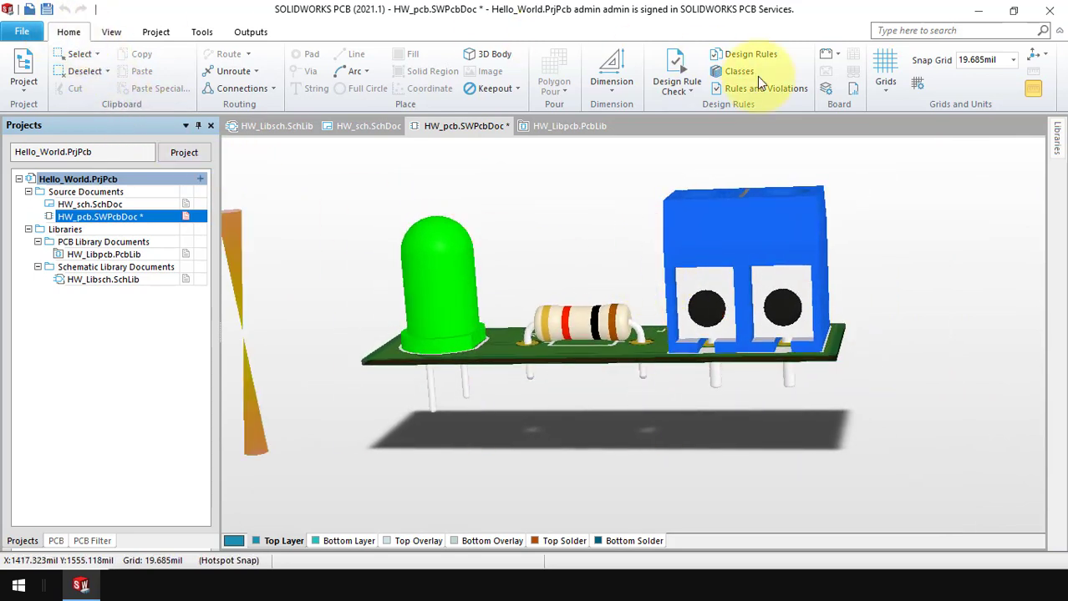
Switch the measurement units to millimetres with Q.
click(825, 90)
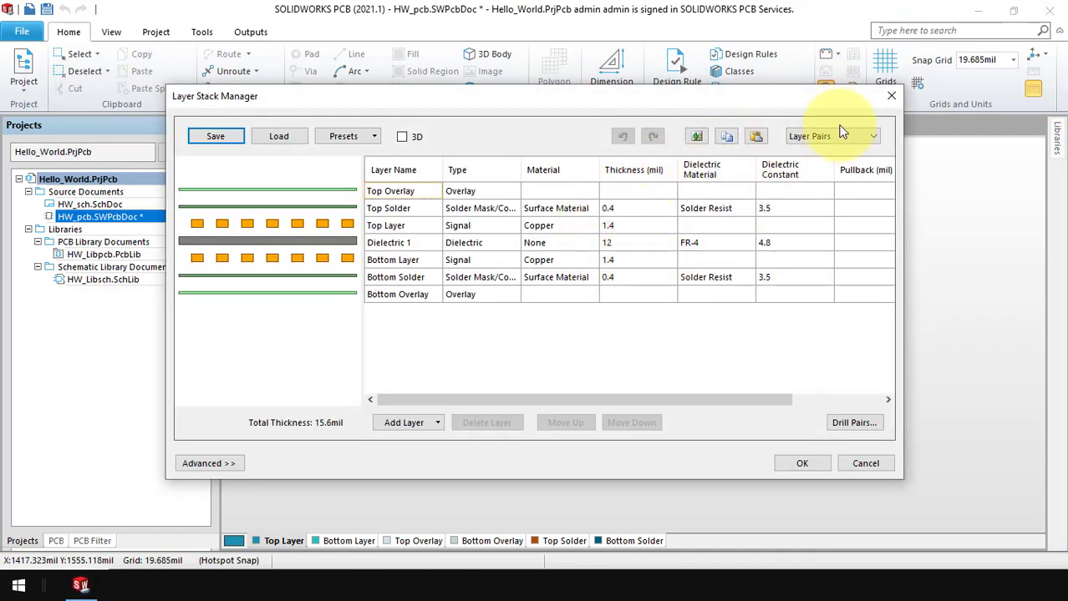
click(887, 98)
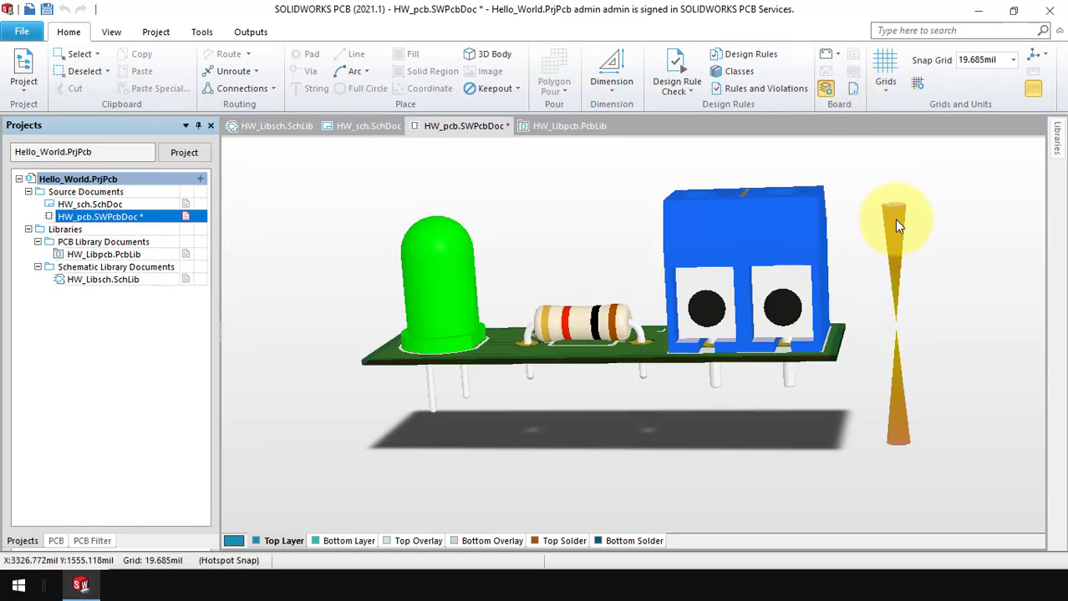
key(q)
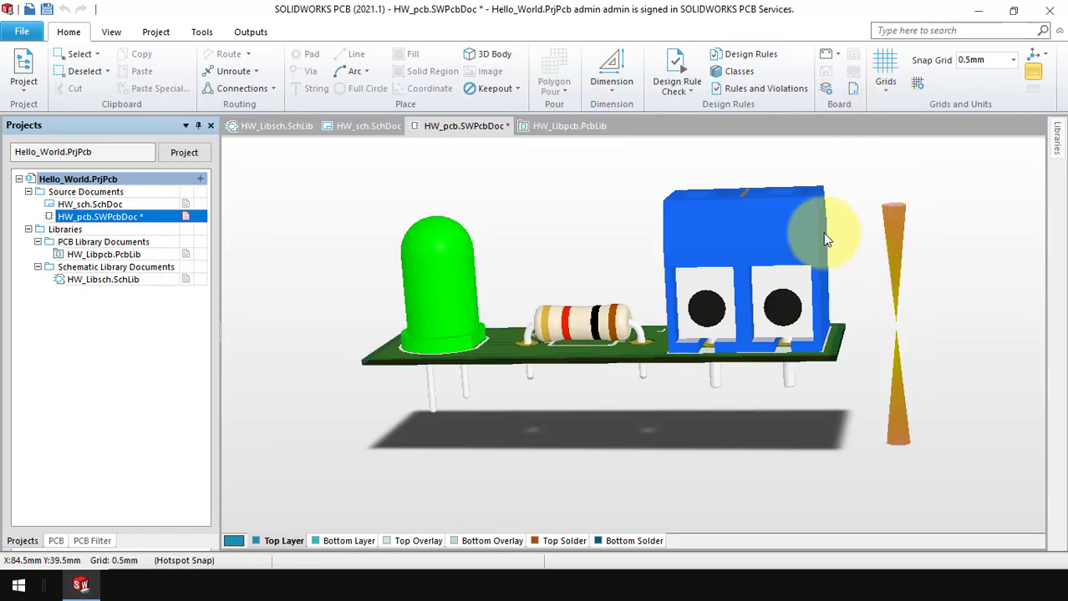
Set the Dielectric 1 thickness to 1.6 mm in the Layer Stack Manager.
click(832, 99)
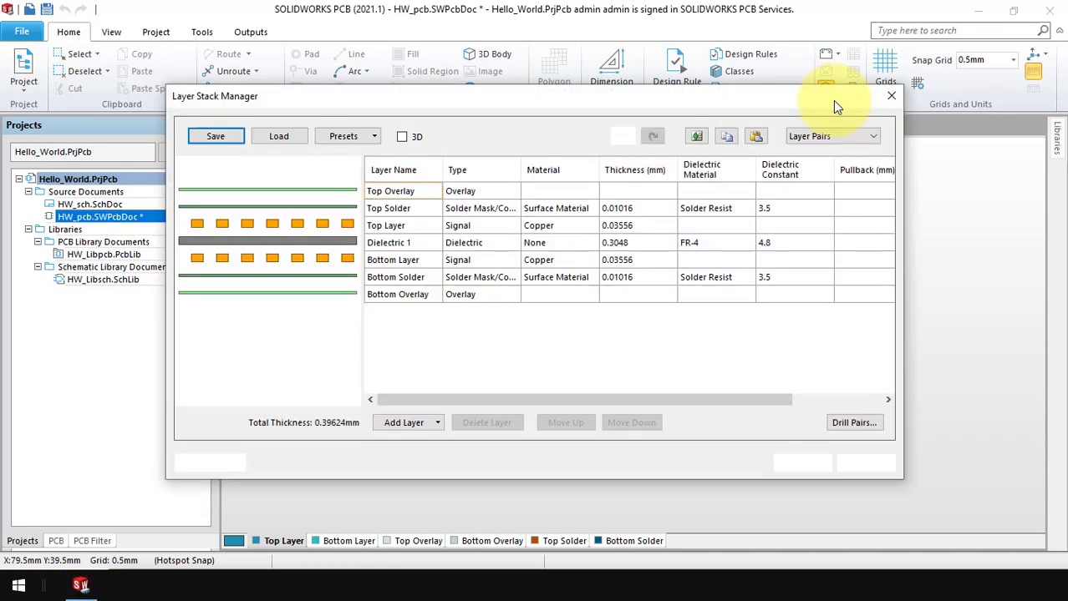
click(620, 242)
drag(643, 243, 557, 243)
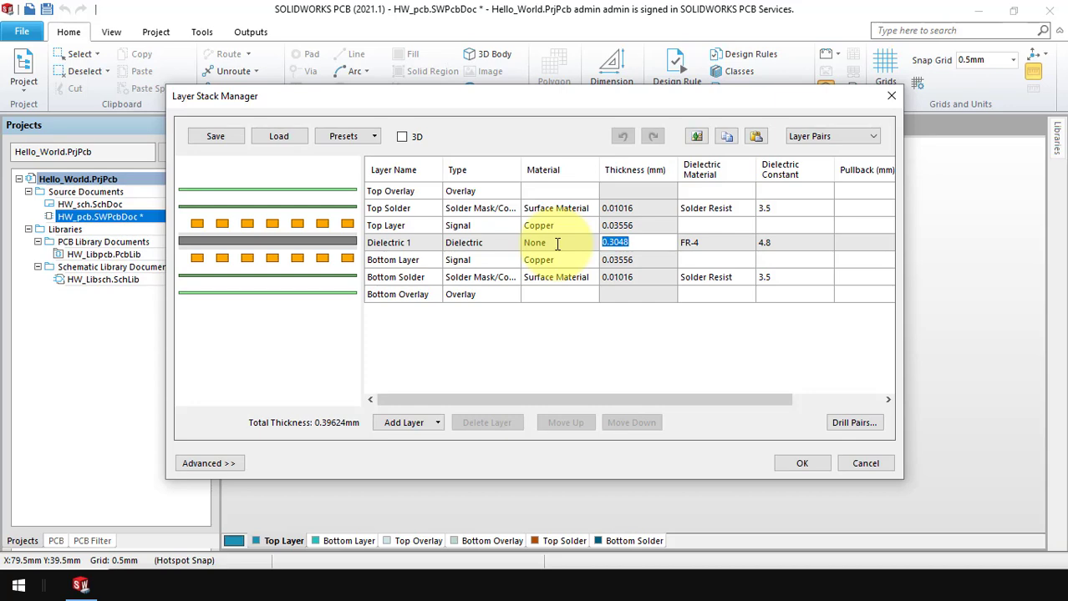
text(1.6)
key(Return)
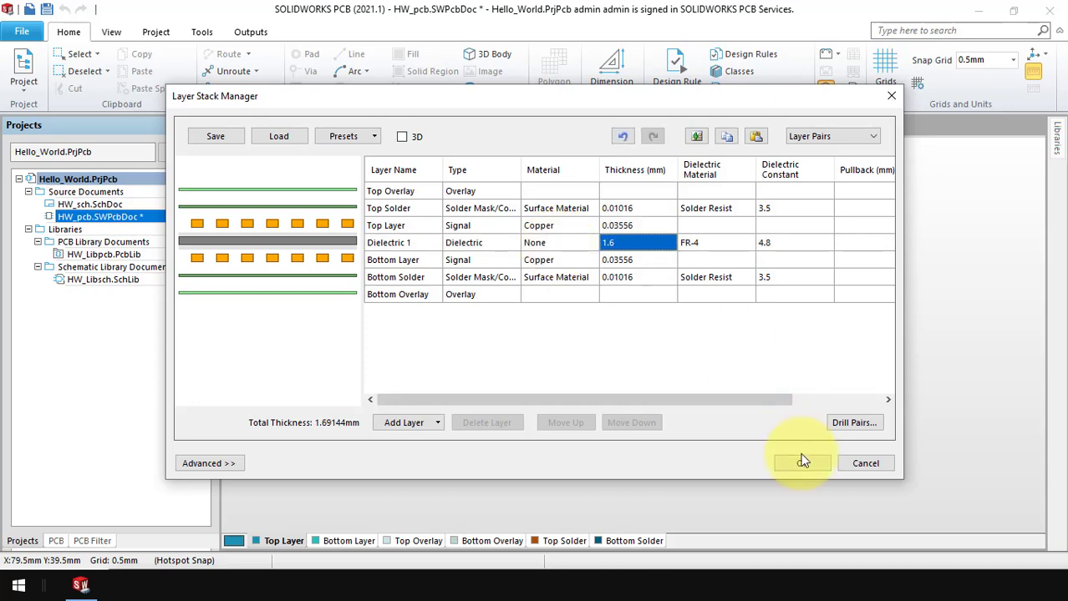
click(802, 464)
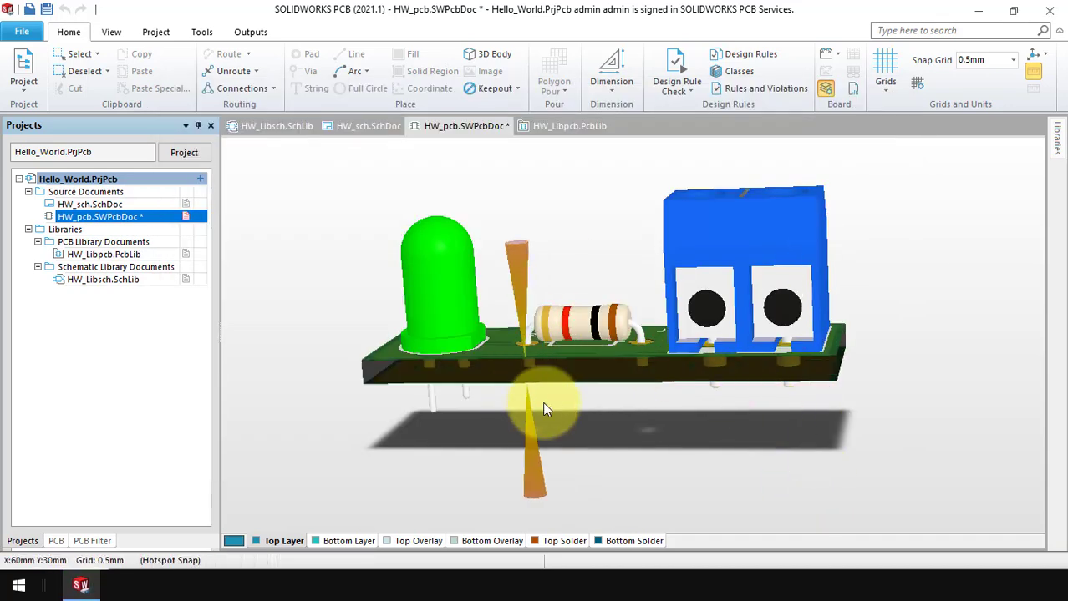
Orbit the thickened green board to a front-top angle and show the view configurations list.
mouse_move(583, 379)
shift+right_down()
mouse_move(723, 438)
mouse_move(703, 388)
shift+right_up()
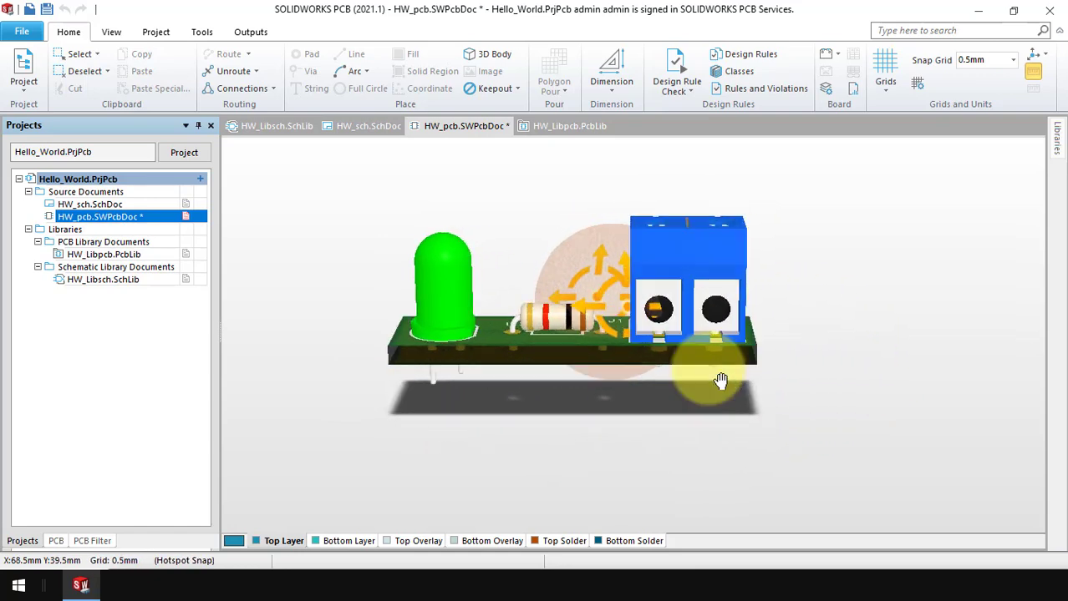
click(112, 32)
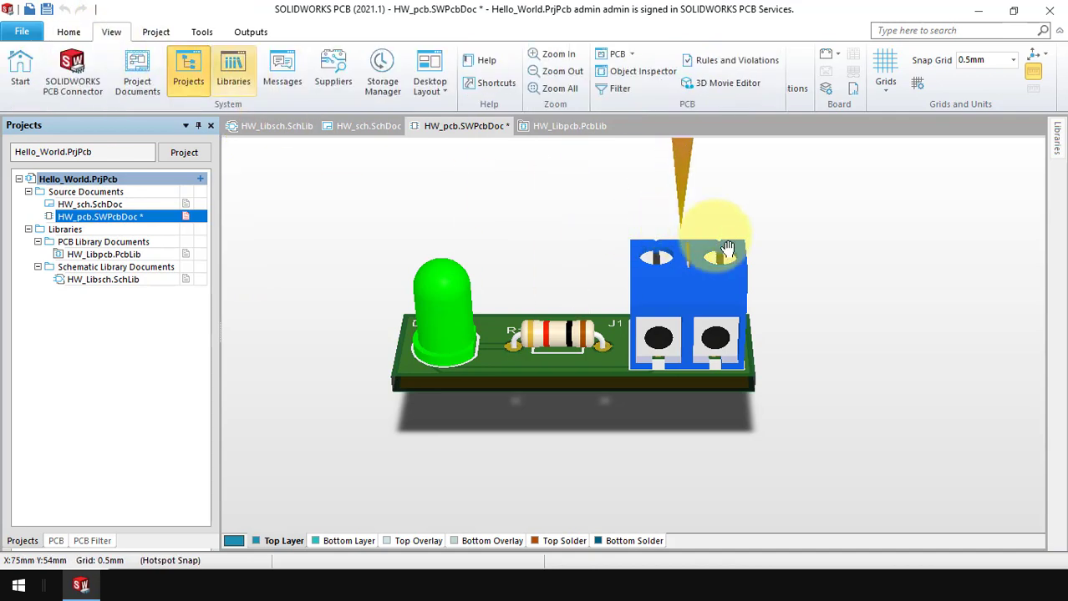
shift+right_drag(715, 232, 674, 264)
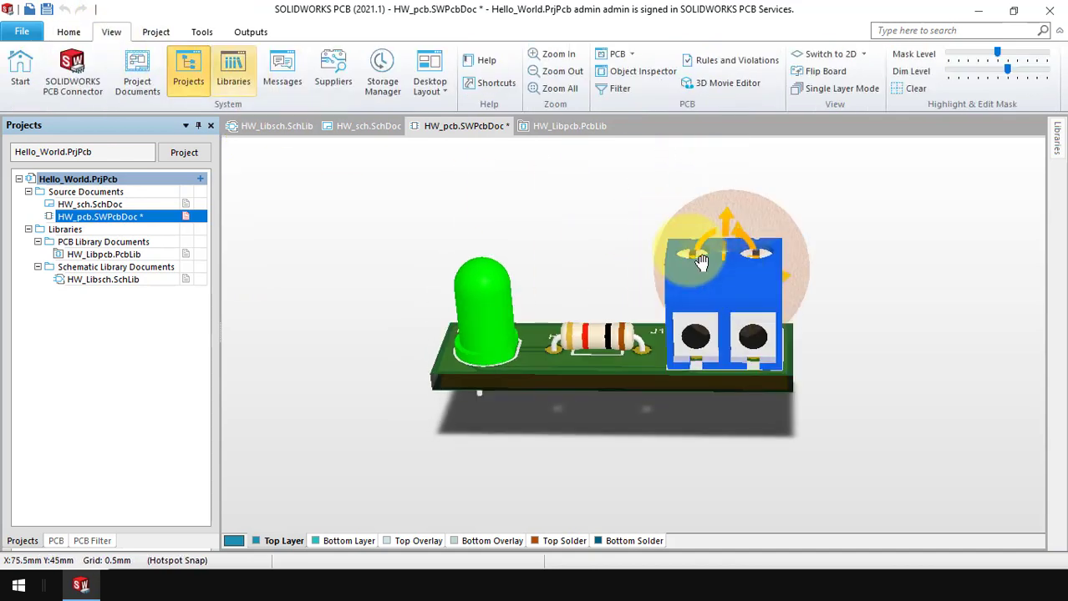
click(863, 55)
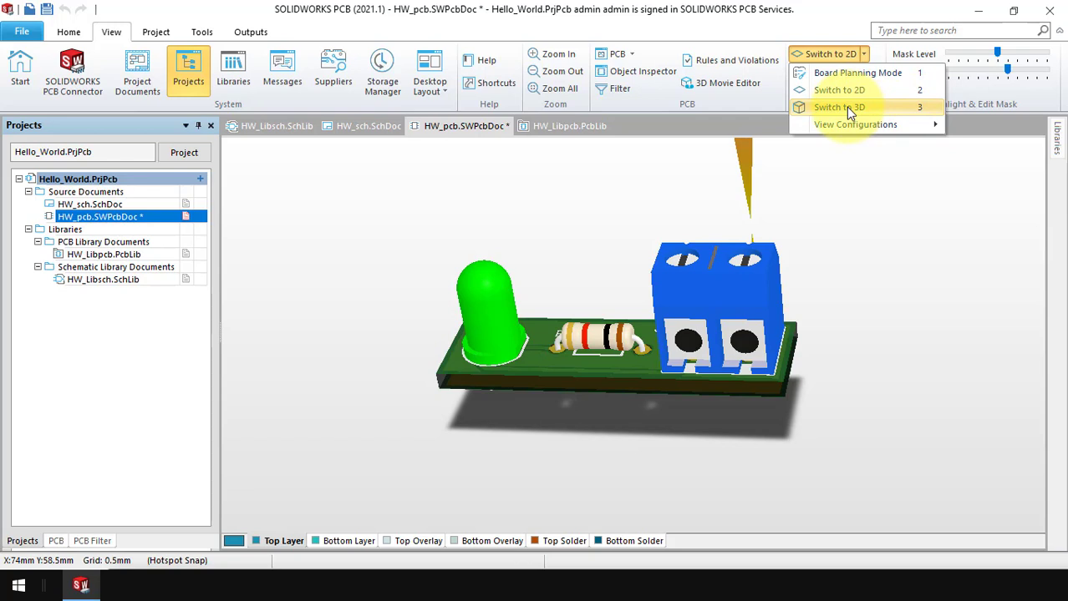
mouse_move(855, 125)
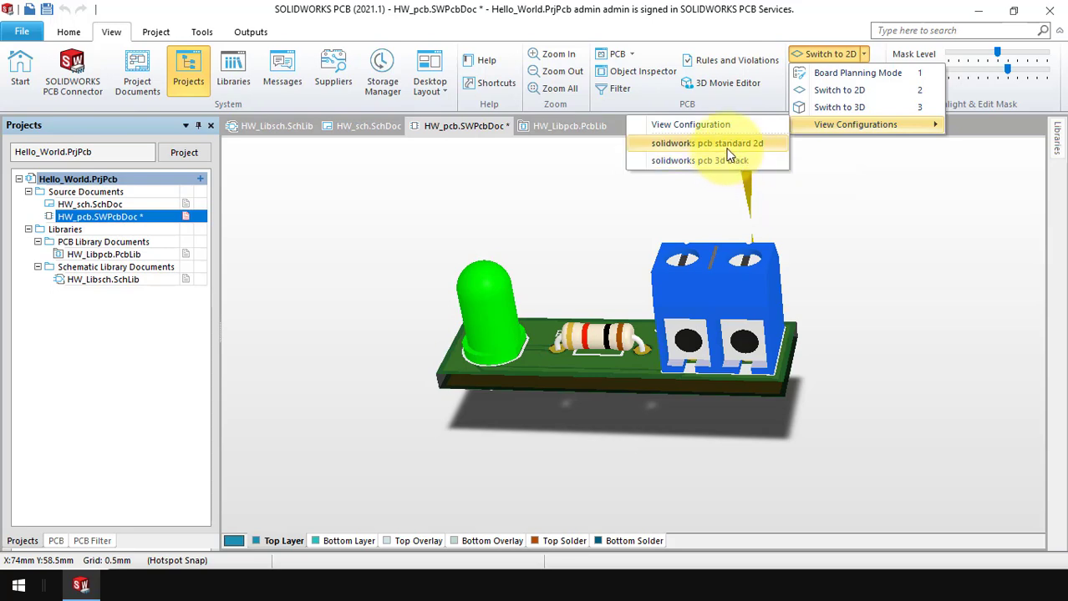
Switch to 2D, then apply the solidworks pcb 3d black configuration.
click(748, 148)
key(2)
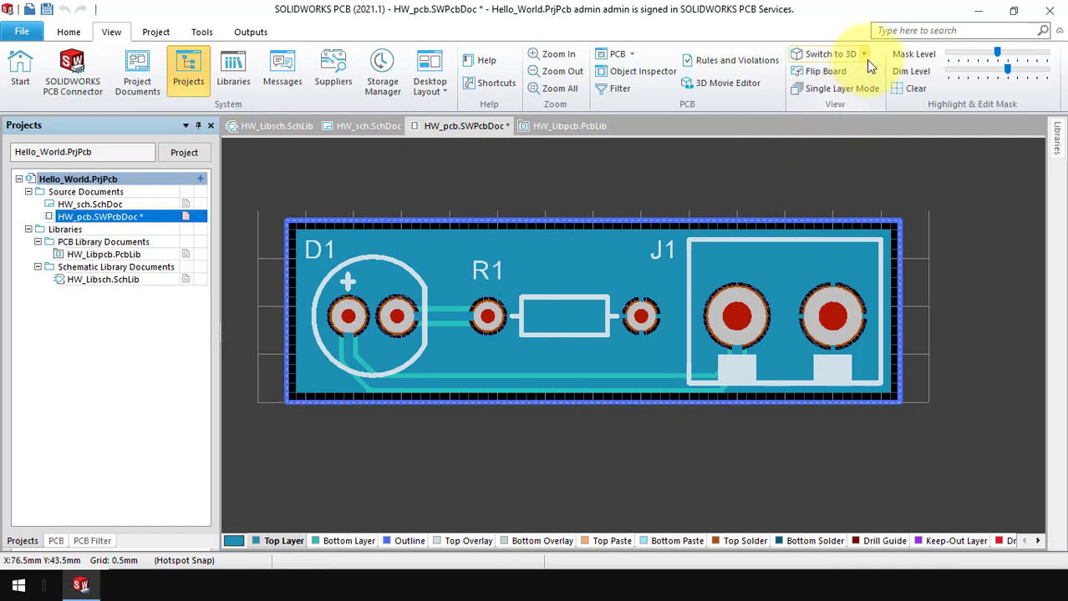
click(865, 55)
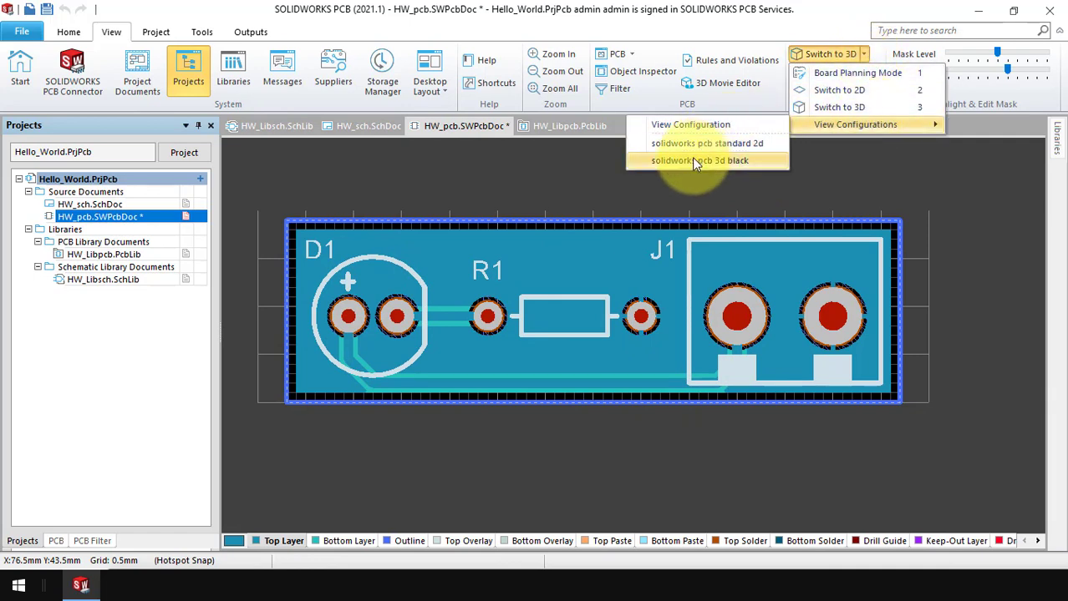
click(692, 160)
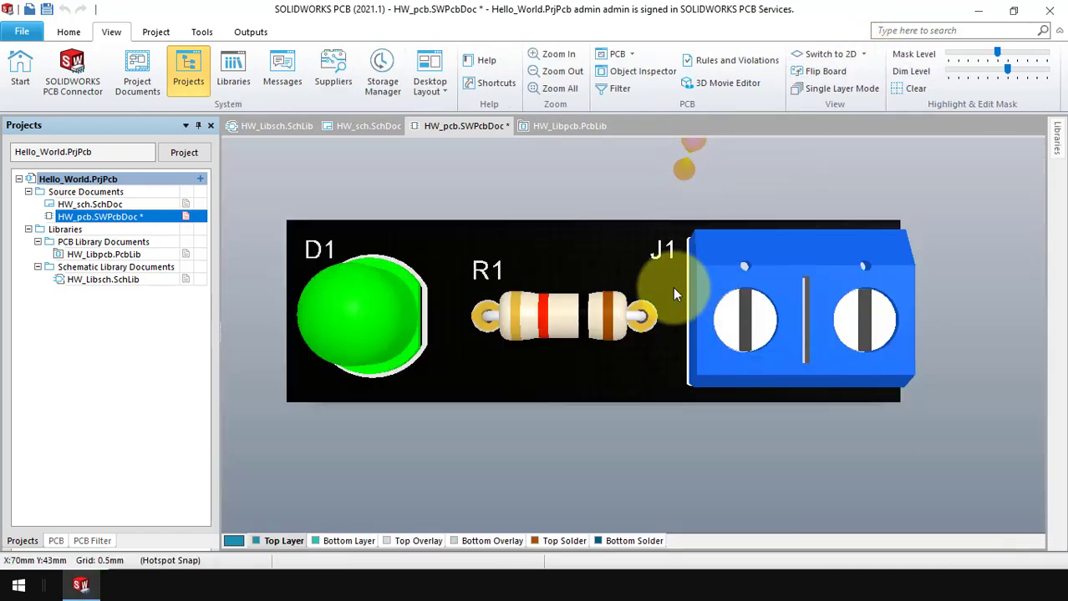
Orbit the black-mask board into a perspective view and show the view configurations list.
ctrl+scroll(712, 303, down, 2)
mouse_move(658, 267)
shift+right_down()
mouse_move(727, 123)
mouse_move(834, 147)
mouse_move(777, 192)
mouse_move(712, 211)
shift+right_up()
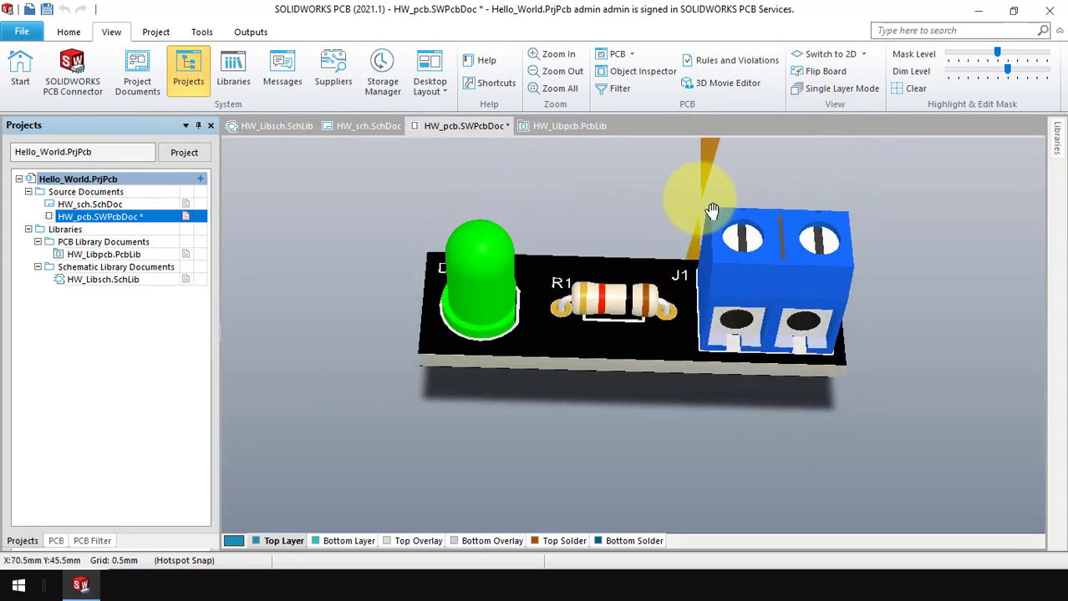
click(865, 54)
mouse_move(855, 124)
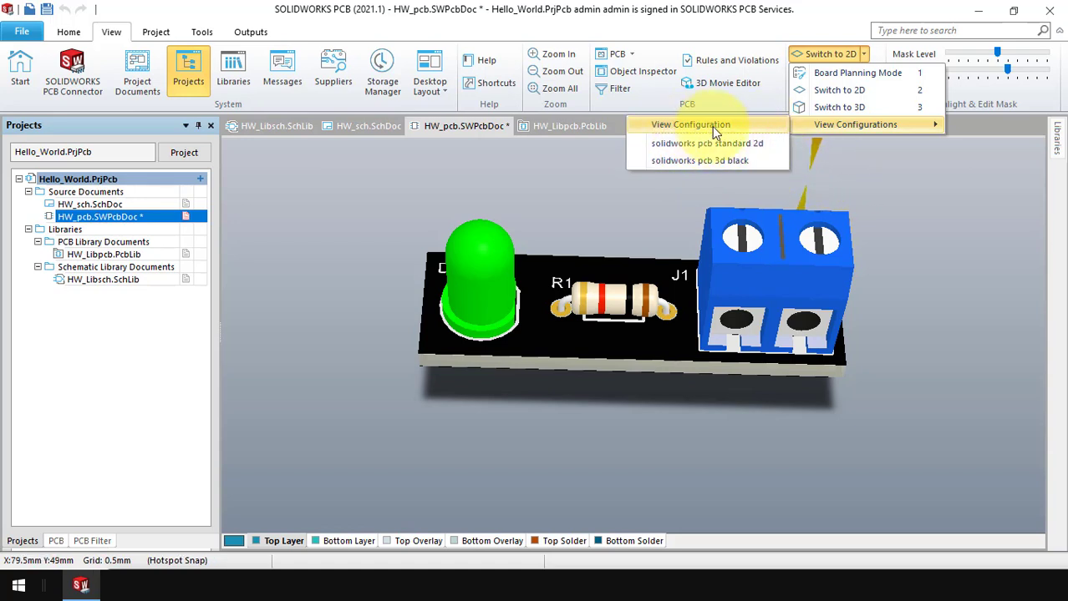
Open the View Configurations dialog and compare the standard 2D and 3d black configurations.
click(690, 126)
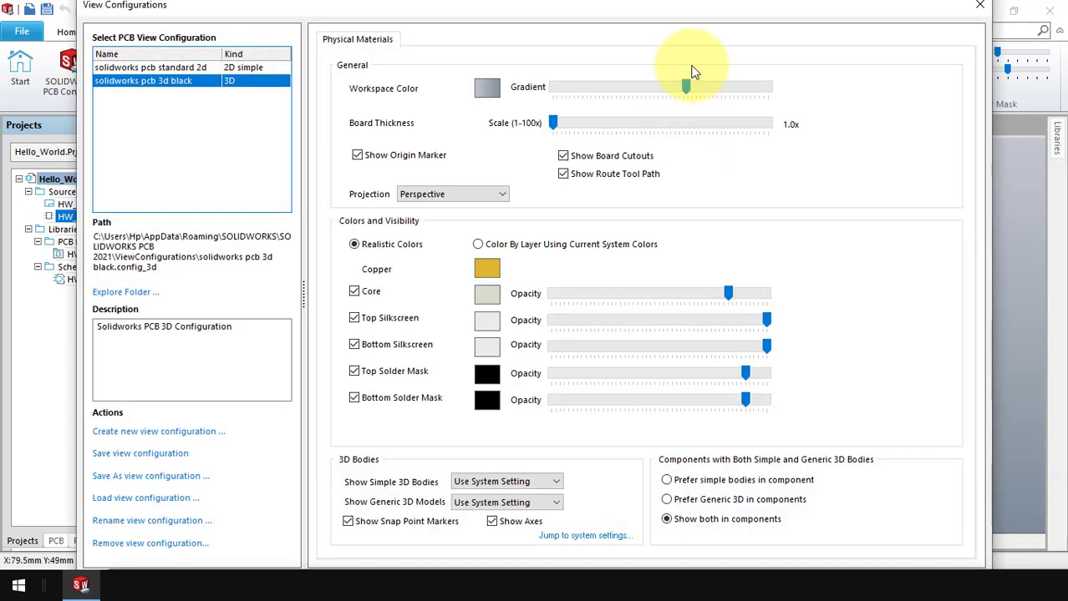
drag(692, 22, 716, 7)
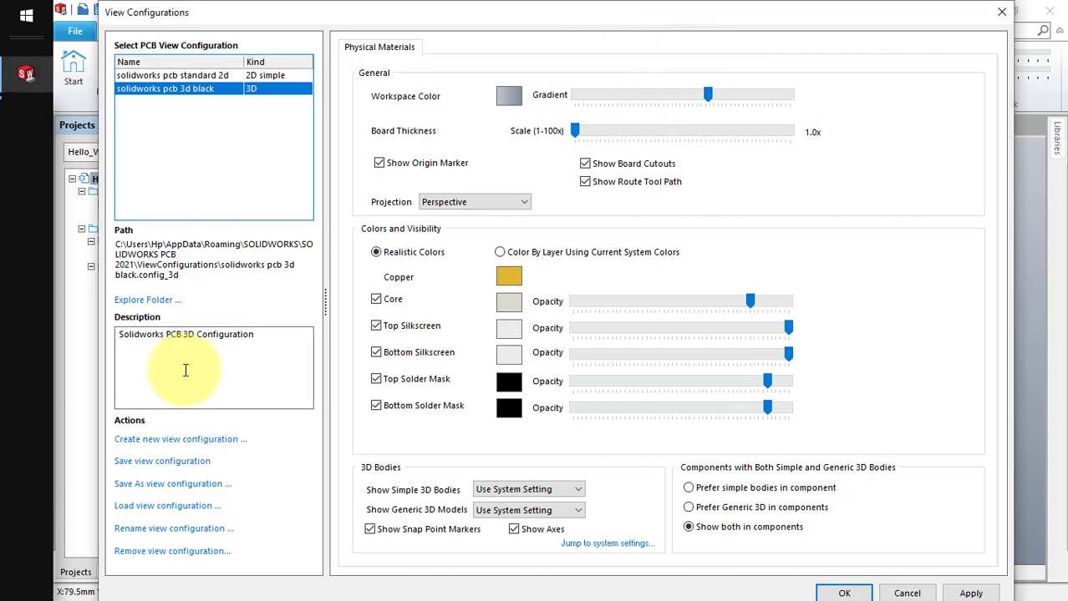
click(144, 76)
click(136, 90)
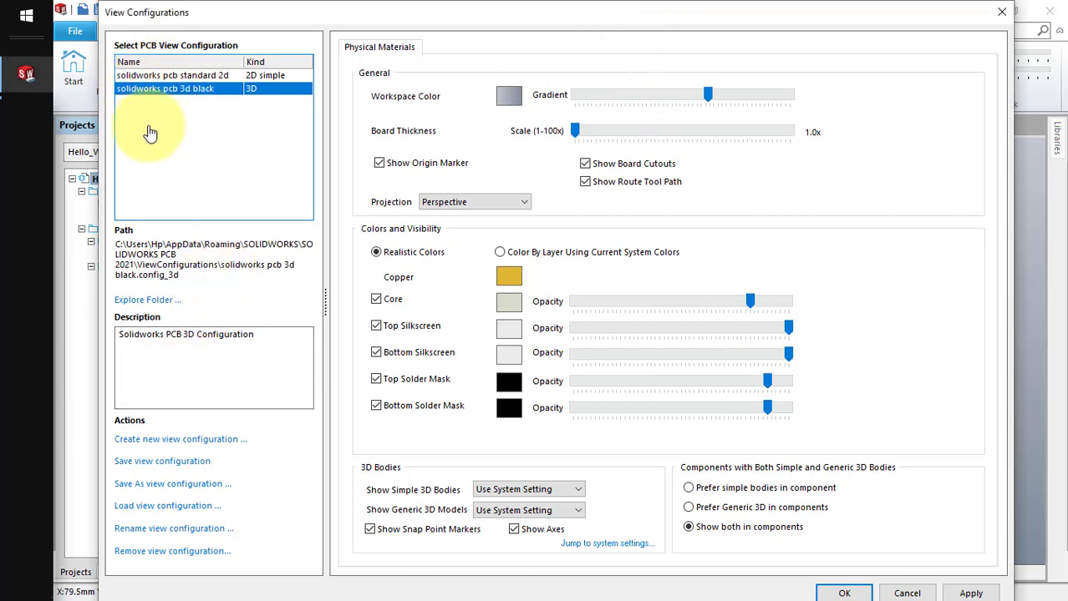
Create a new 3-dimensional view configuration named 3D Green.
click(169, 447)
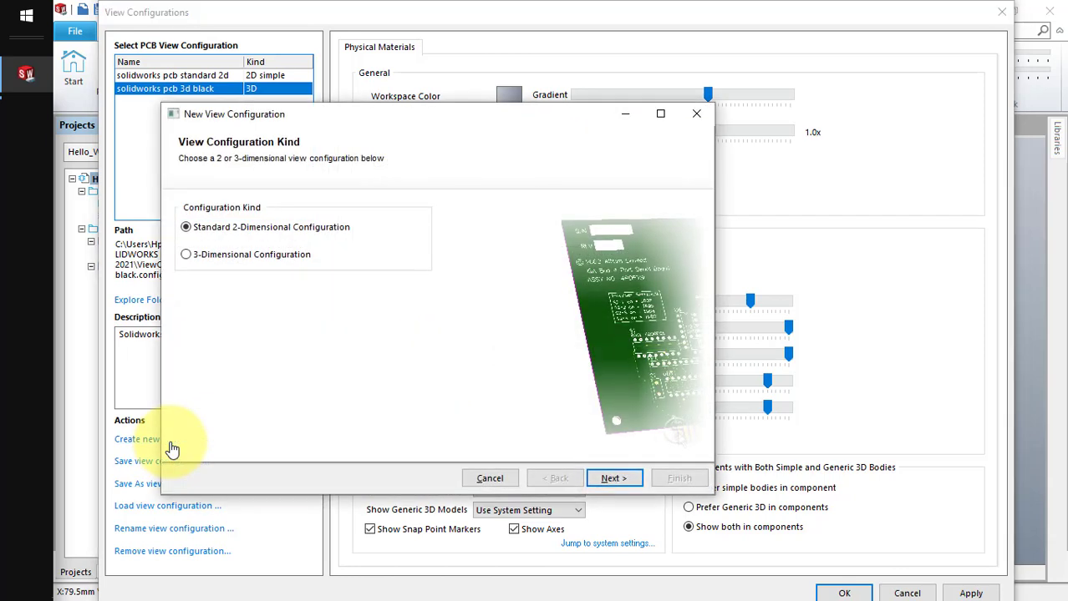
click(224, 254)
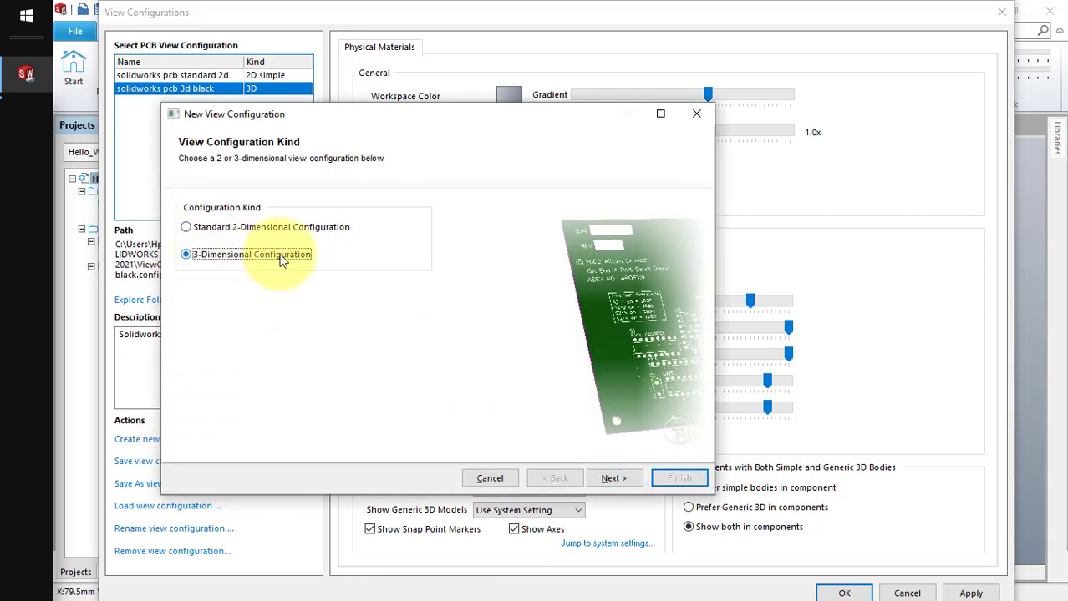
click(612, 478)
click(412, 211)
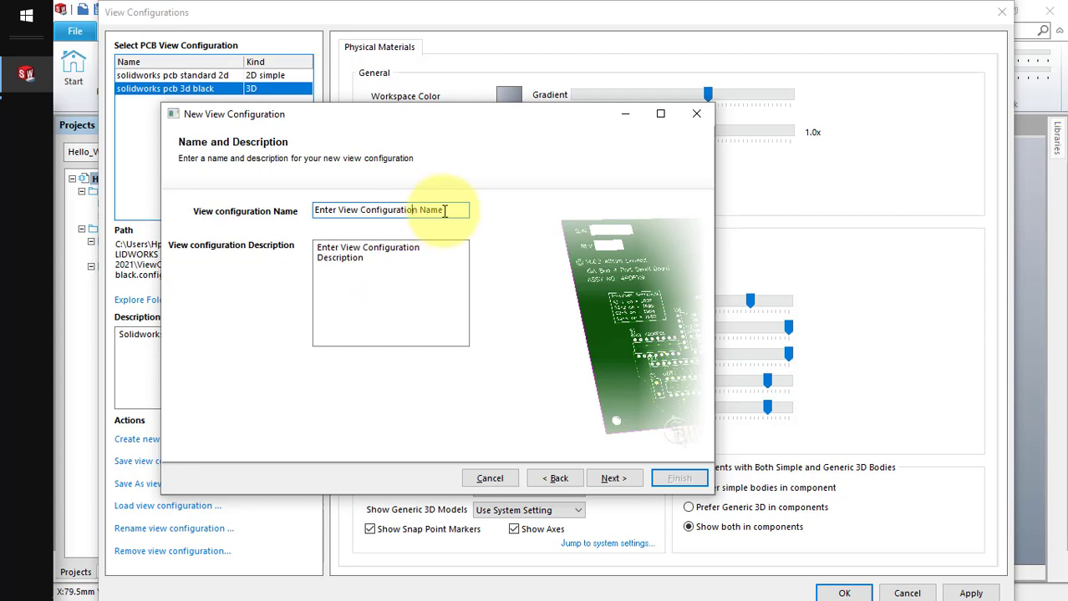
drag(412, 211, 77, 227)
text(3D Green)
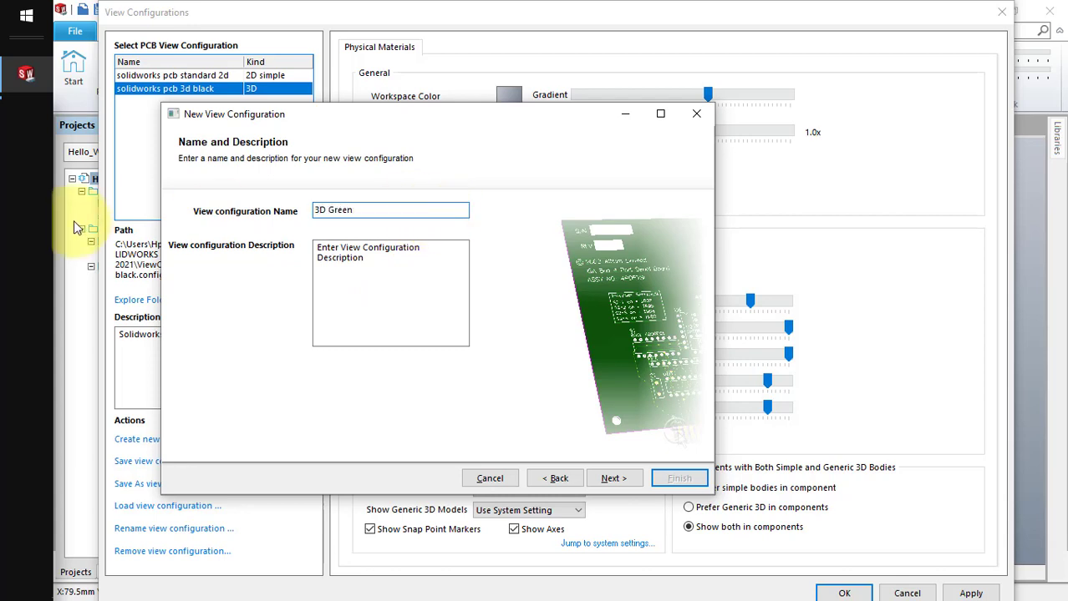
click(612, 477)
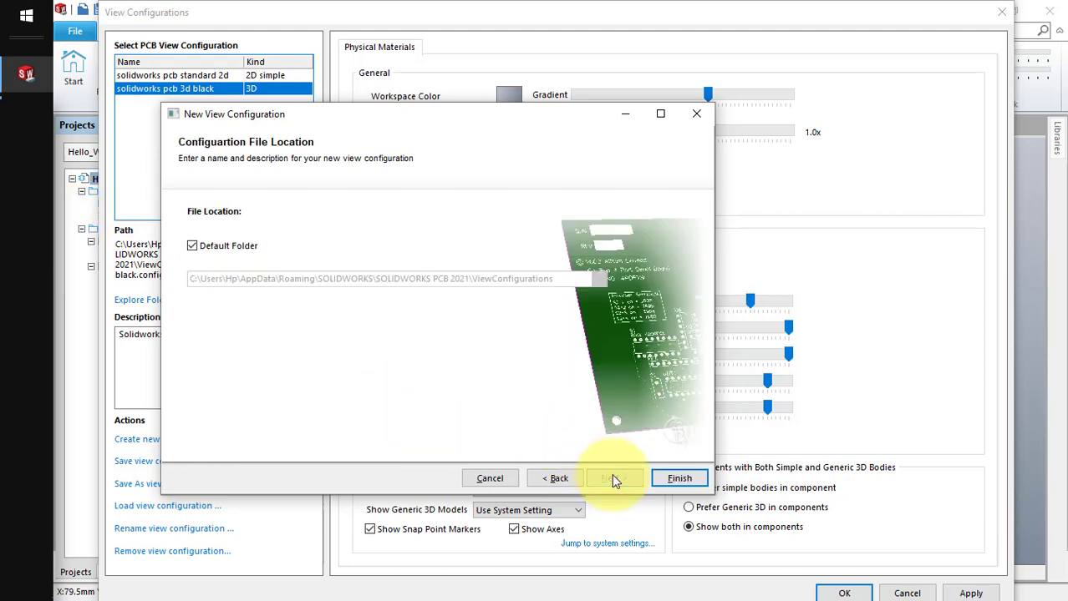
click(673, 478)
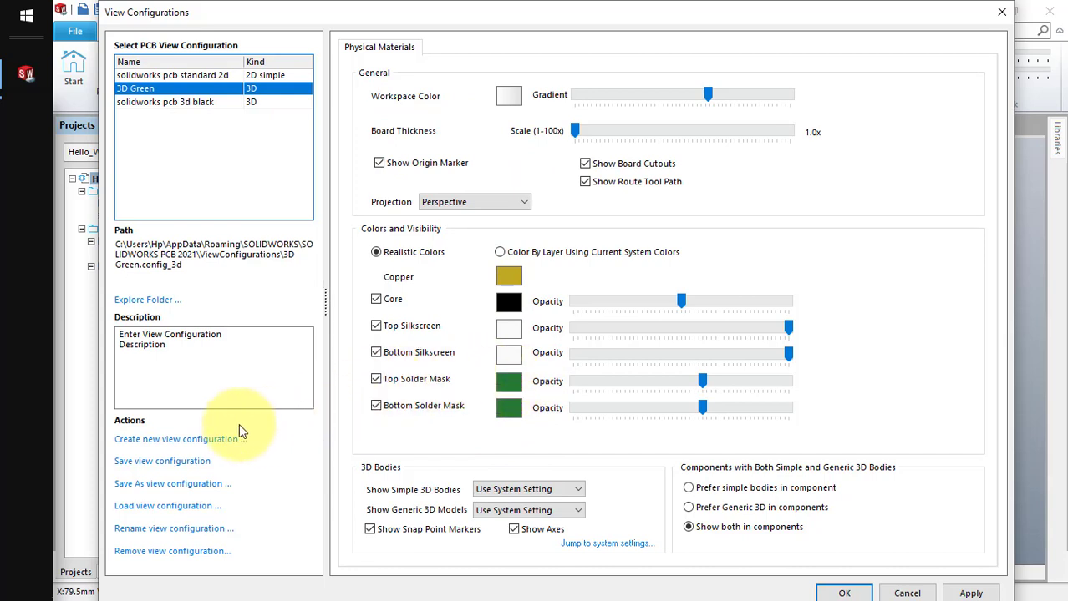
Save the 3D Green configuration and apply it to the board.
click(177, 465)
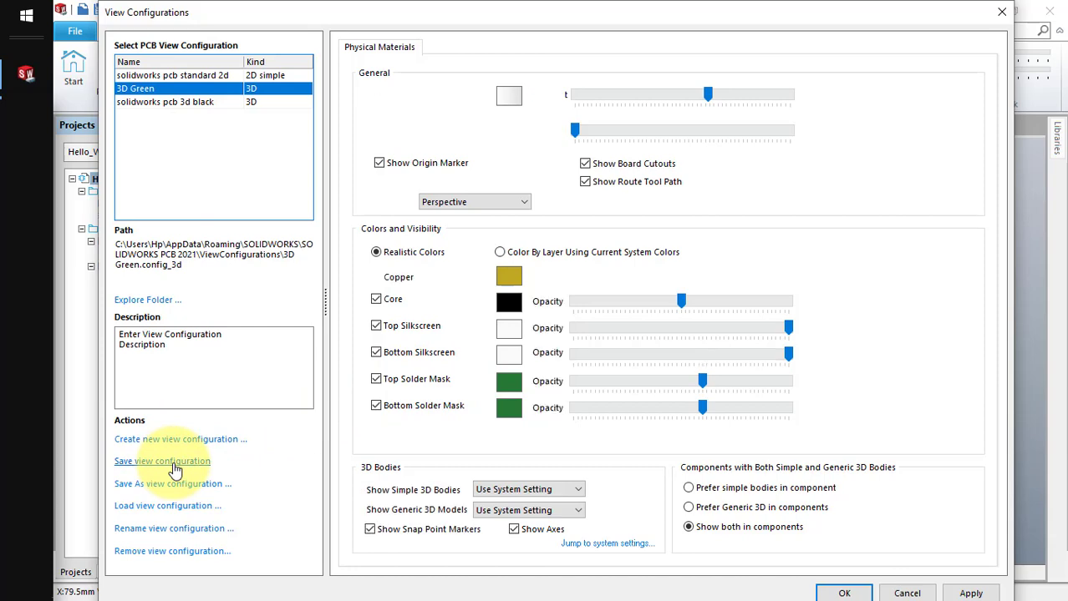
click(971, 594)
click(842, 594)
Orbit the green board, then reopen the View Configurations dialog.
mouse_move(749, 385)
shift+right_down()
mouse_move(729, 376)
mouse_move(759, 367)
shift+right_up()
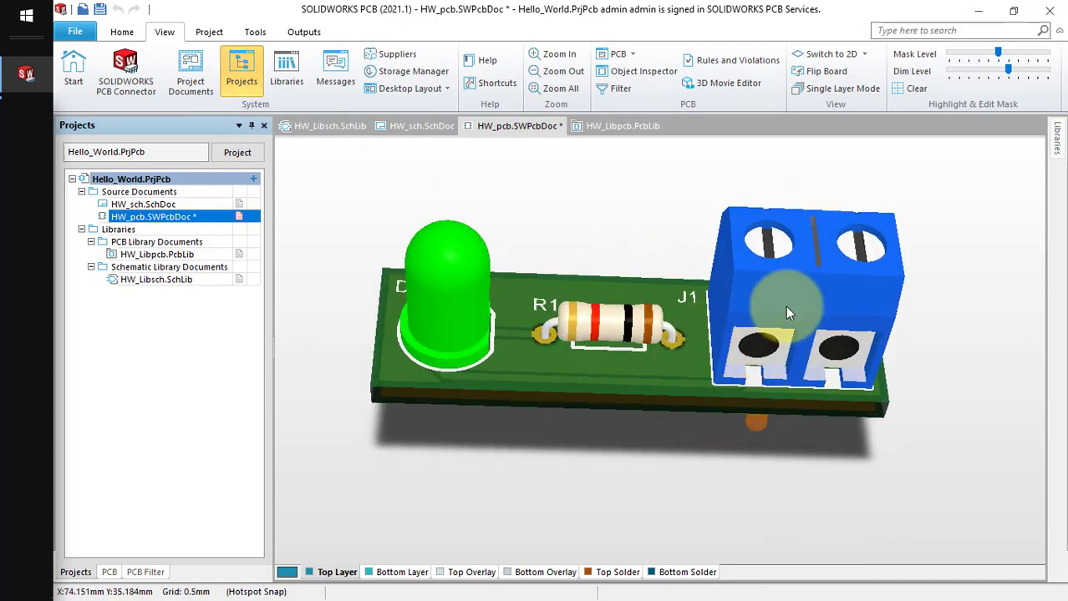
click(867, 54)
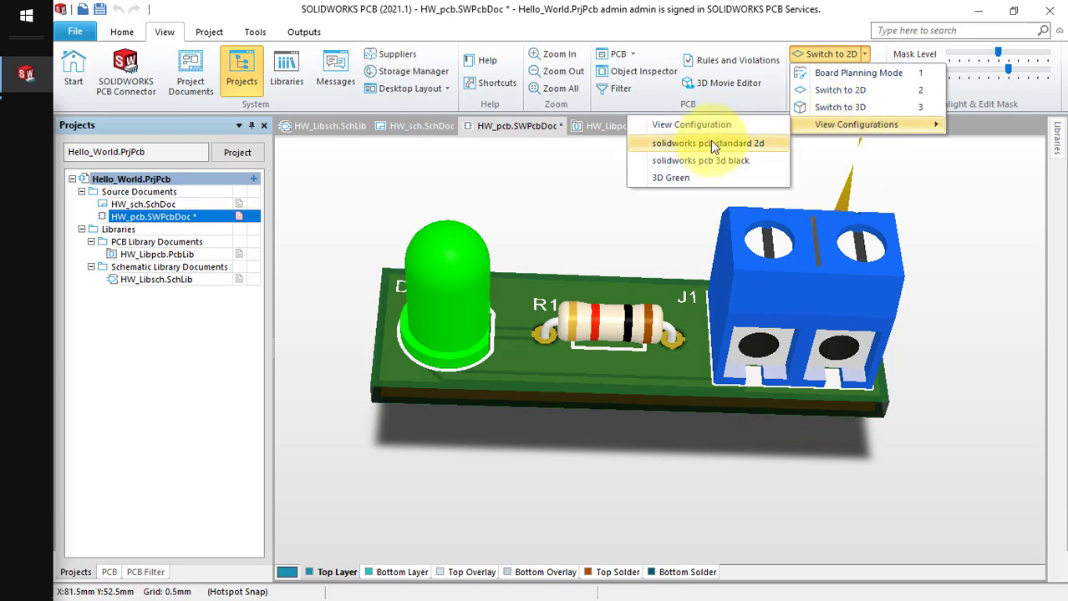
mouse_move(856, 124)
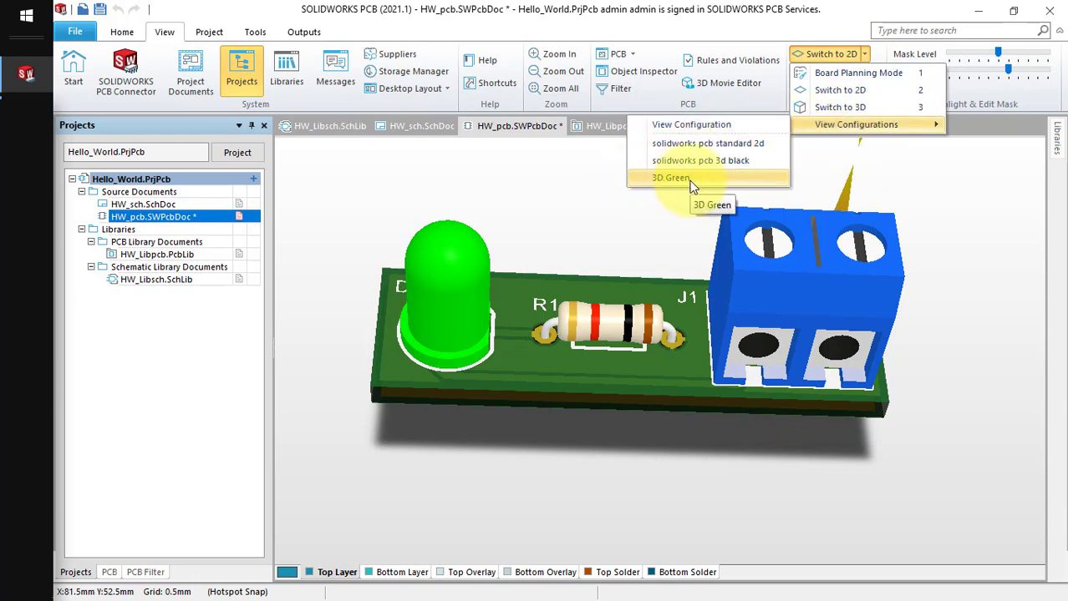
click(690, 127)
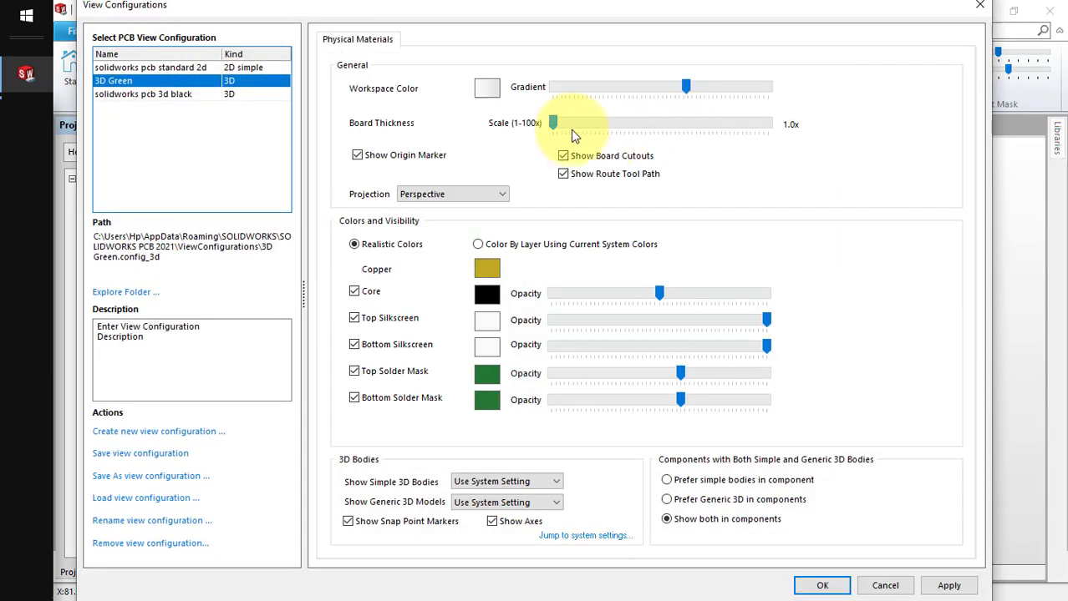
Create a new 3-dimensional view configuration named 3D Blue.
click(152, 428)
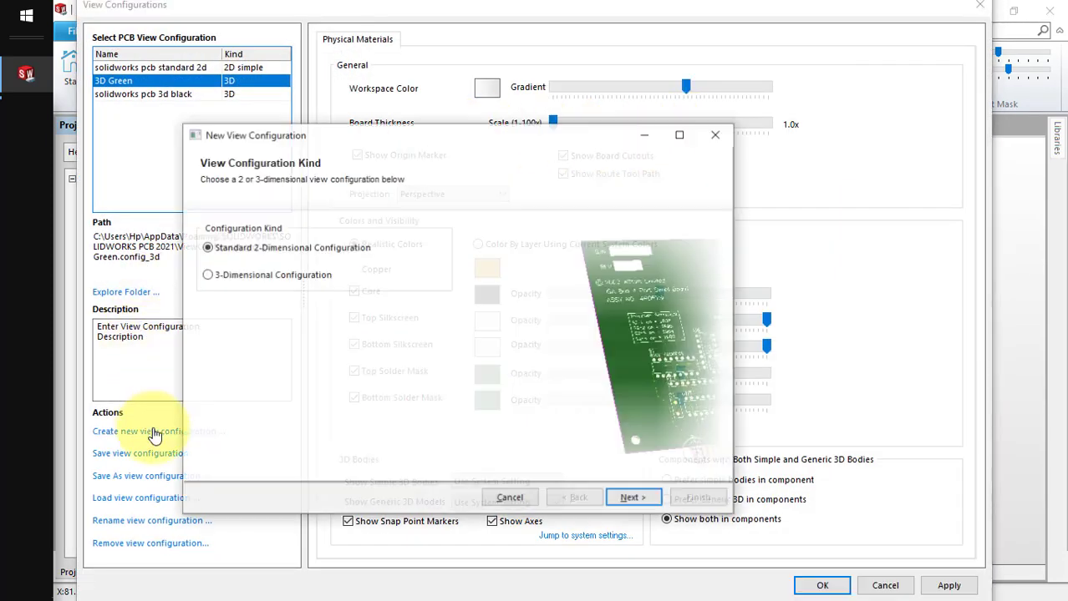
click(243, 275)
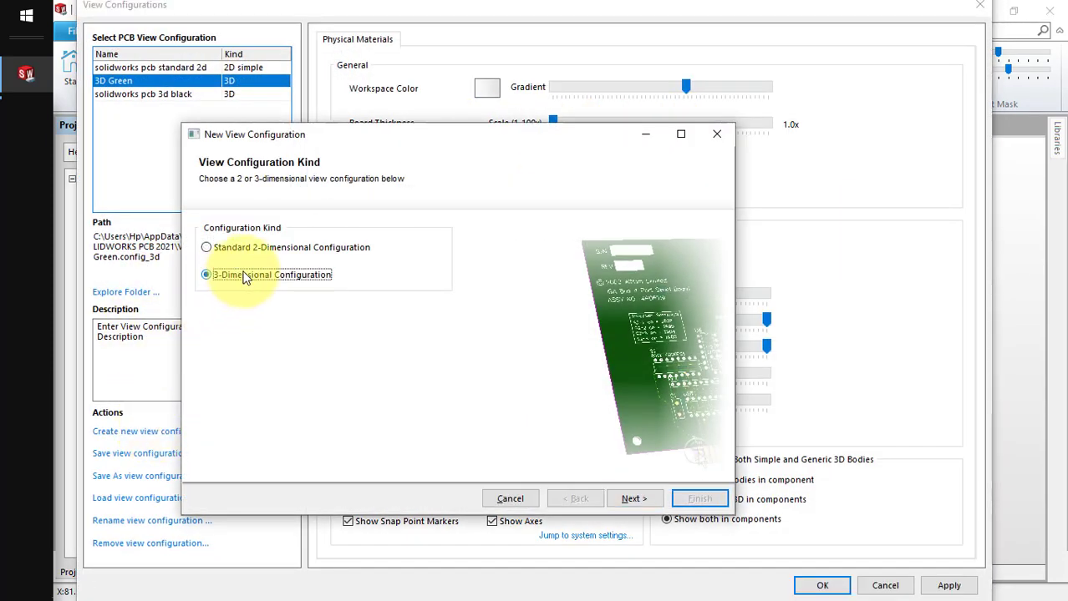
click(632, 499)
triple_click(418, 230)
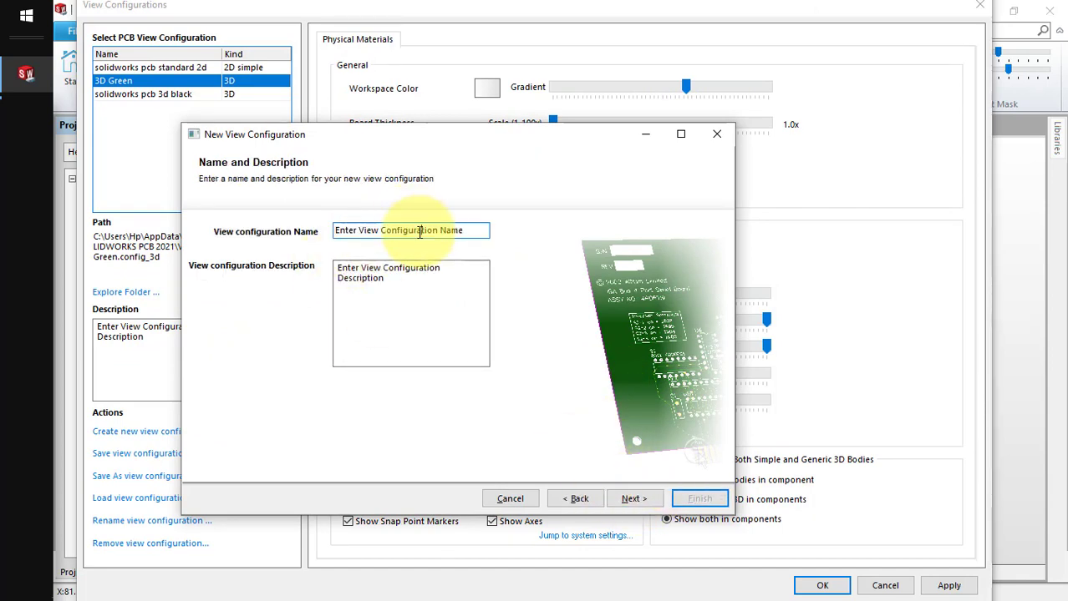
drag(467, 230, 204, 232)
text(3D Blue)
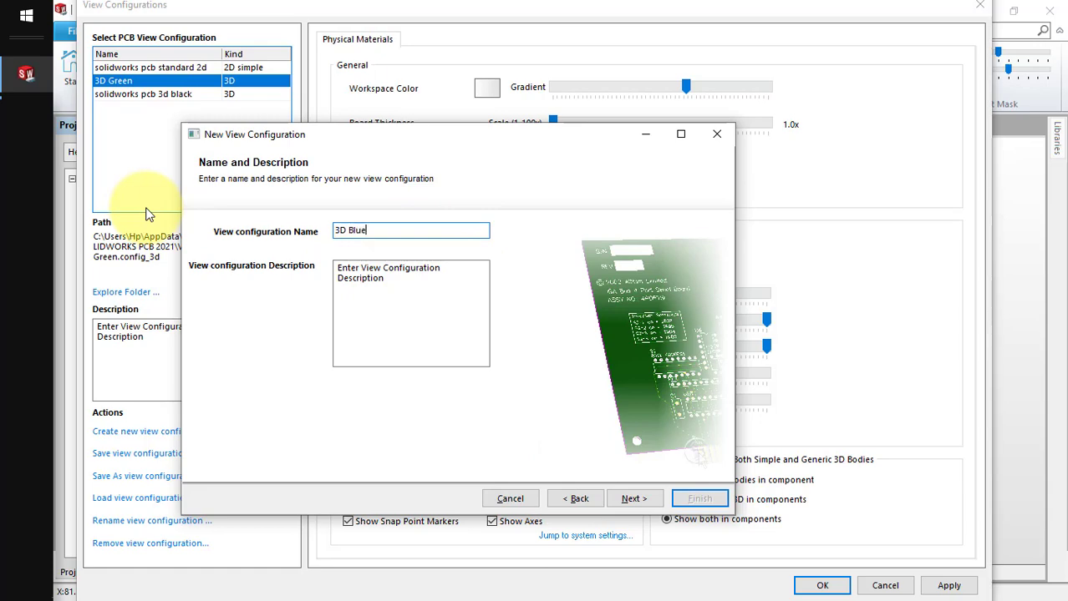
click(632, 499)
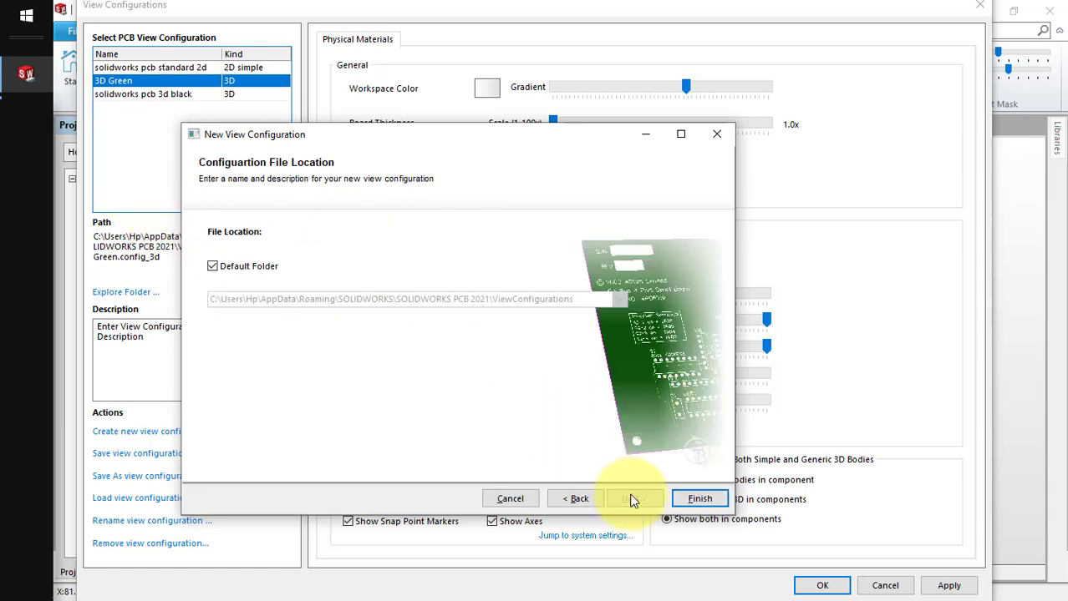
click(725, 501)
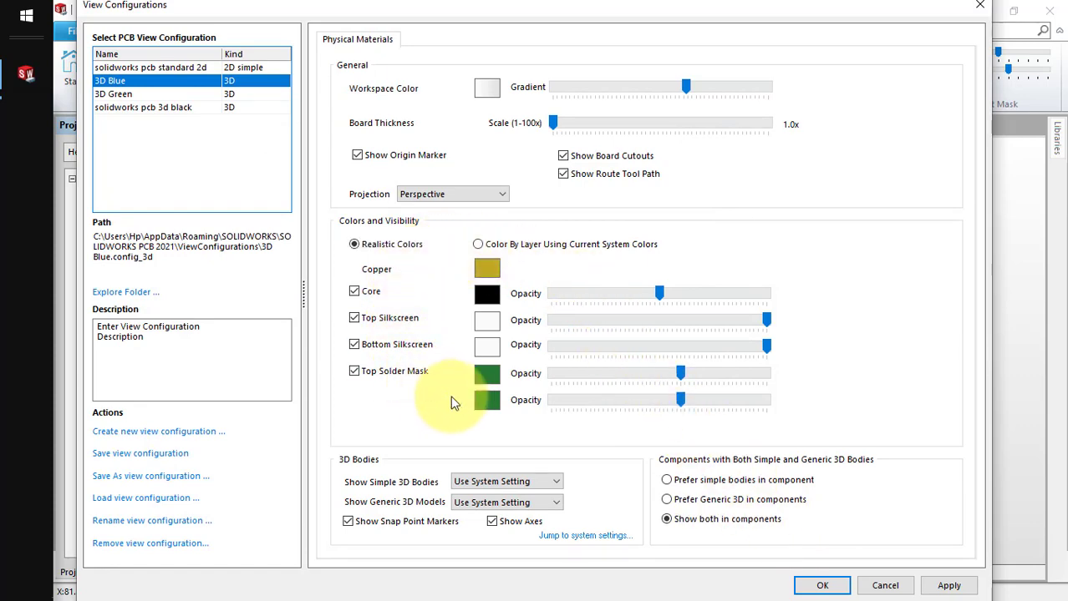
Set both the top and bottom solder masks of 3D Blue to blue and apply.
click(487, 374)
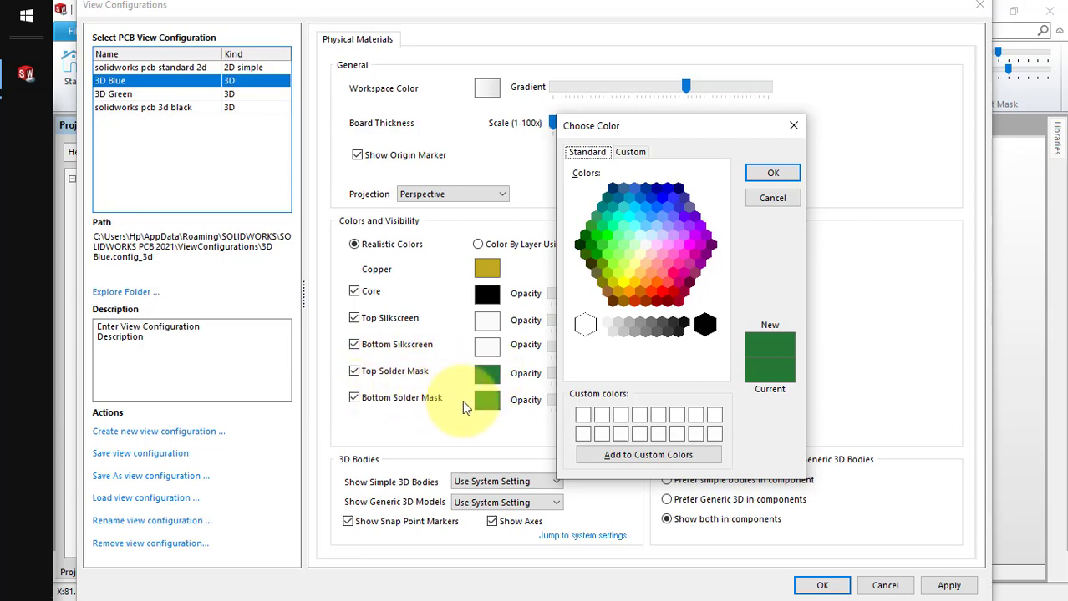
click(640, 196)
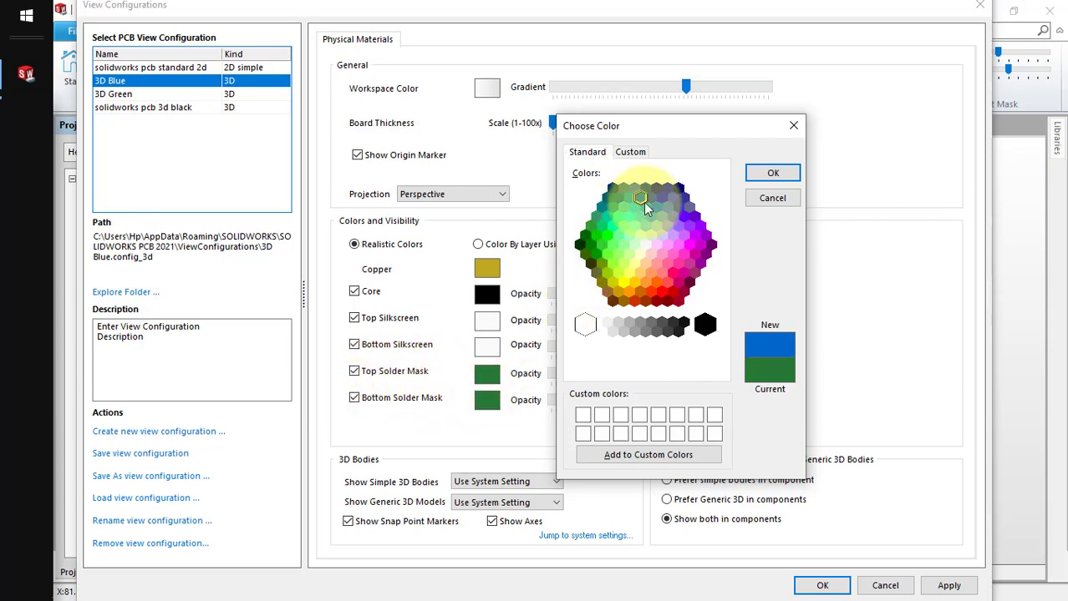
click(767, 179)
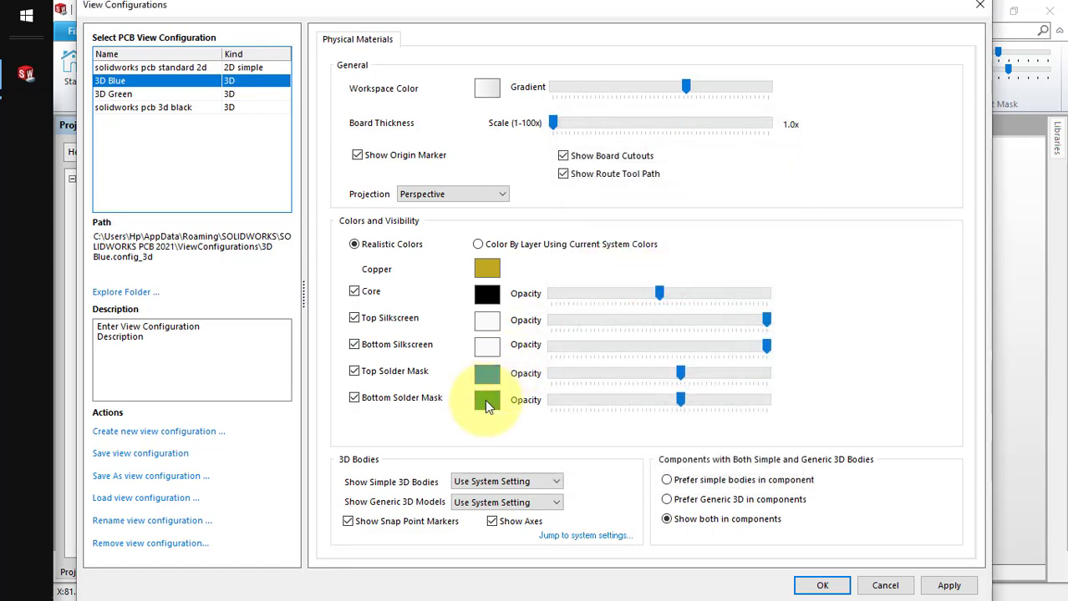
click(486, 399)
click(644, 201)
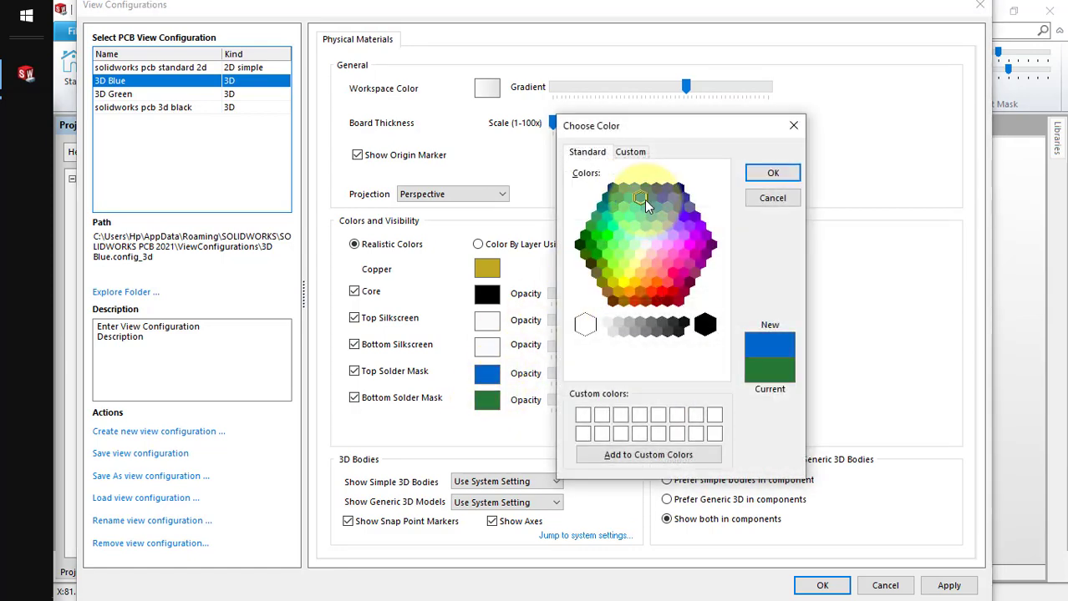
click(765, 174)
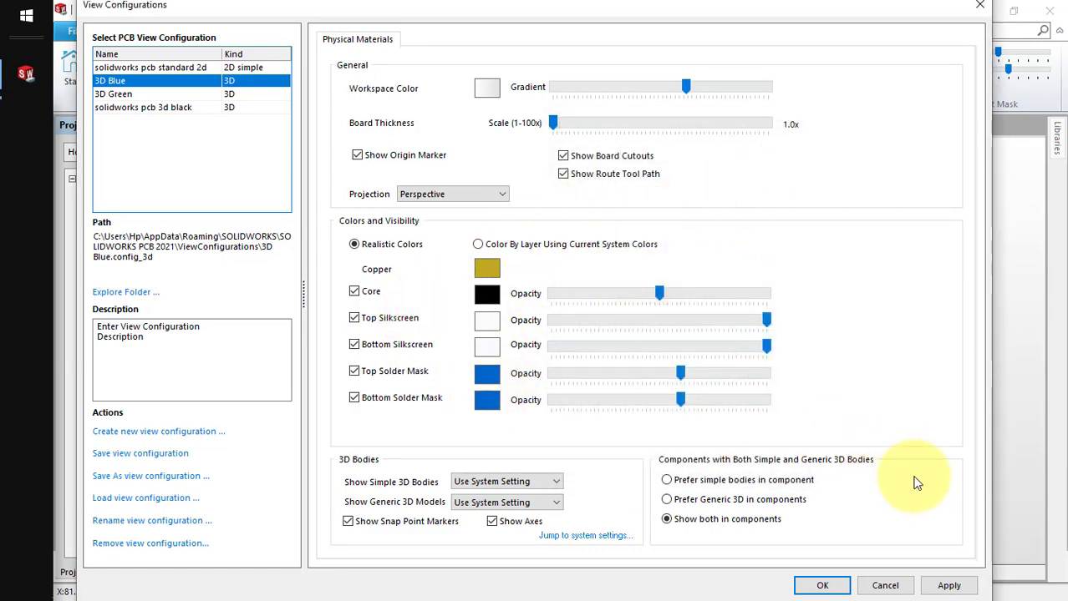
click(949, 584)
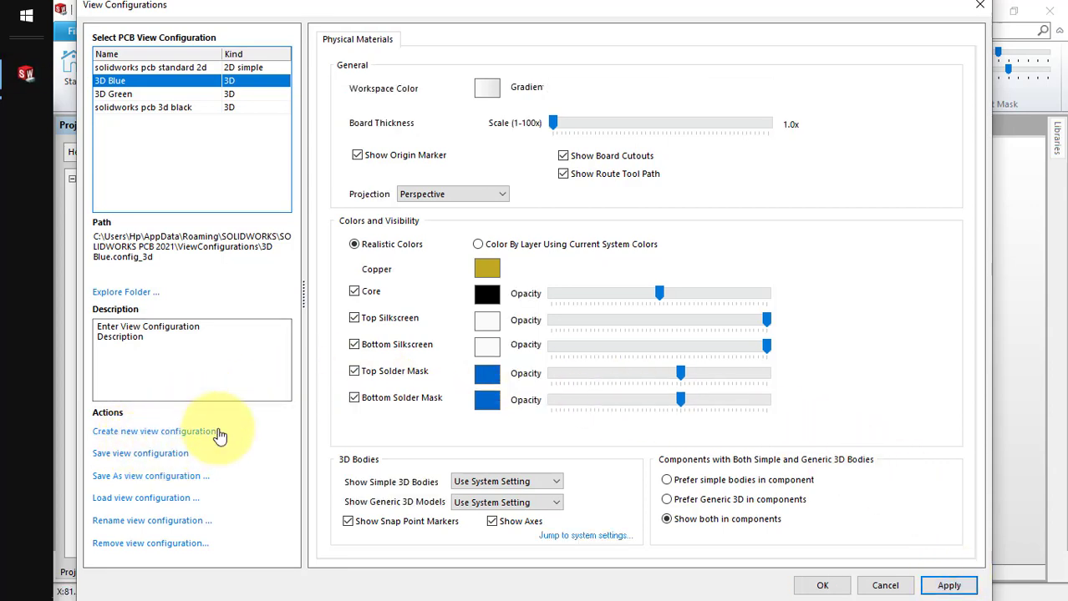
Close the settings and view the board in the 3d black, then 3D Green, configuration.
click(828, 586)
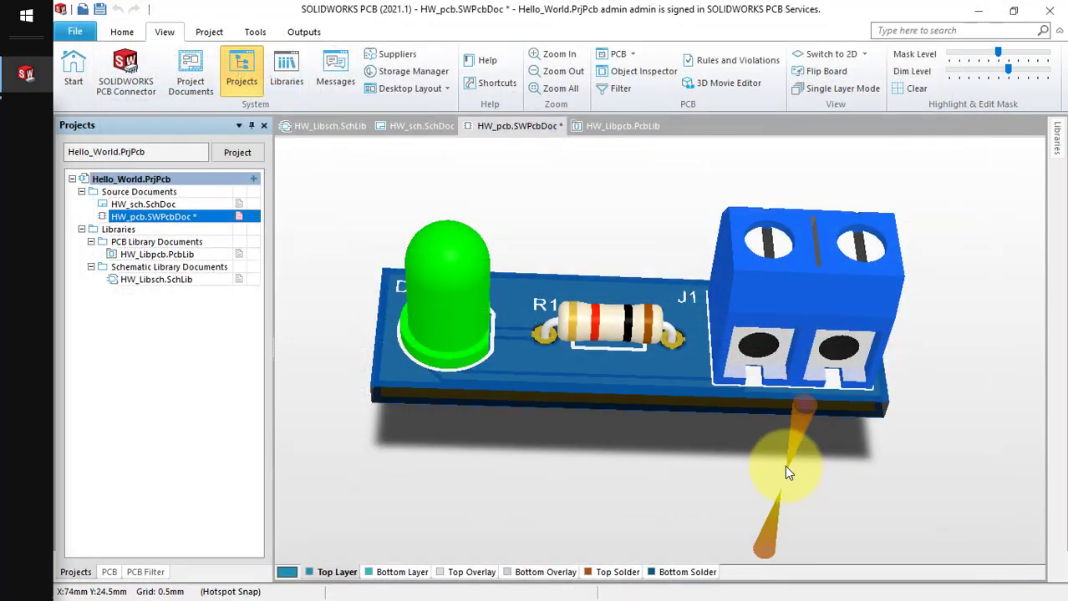
mouse_move(785, 465)
shift+right_down()
mouse_move(758, 167)
mouse_move(764, 451)
mouse_move(715, 430)
shift+right_up()
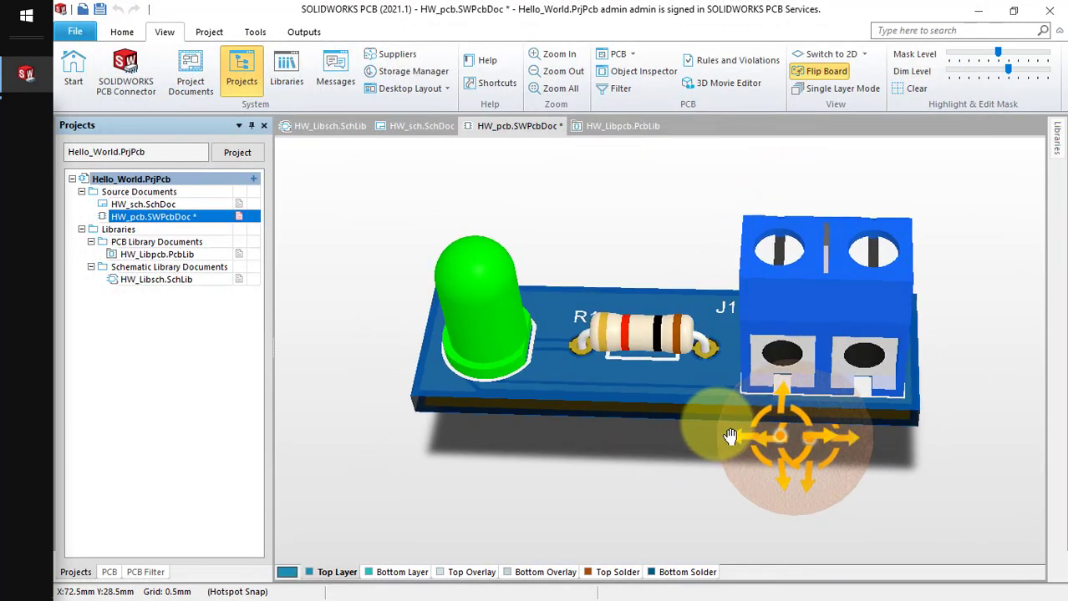
click(866, 55)
mouse_move(856, 125)
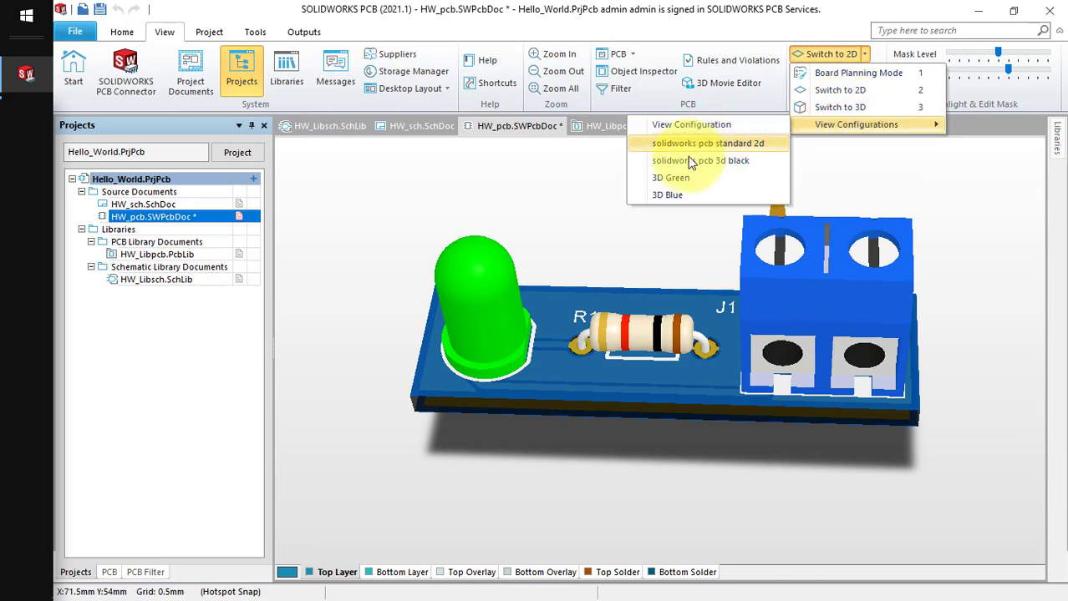
click(683, 159)
click(866, 56)
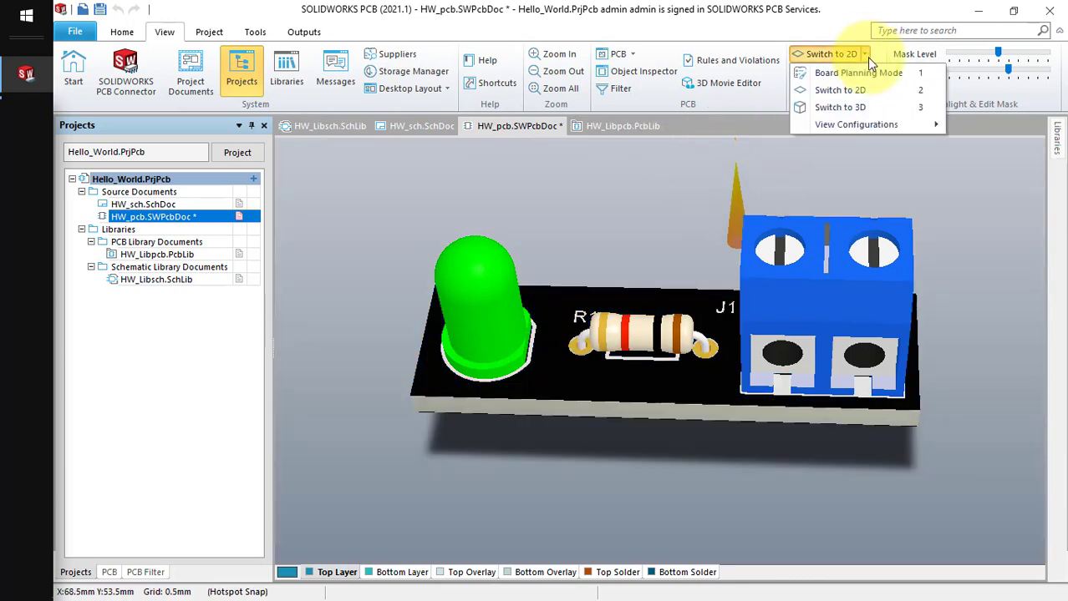
click(699, 172)
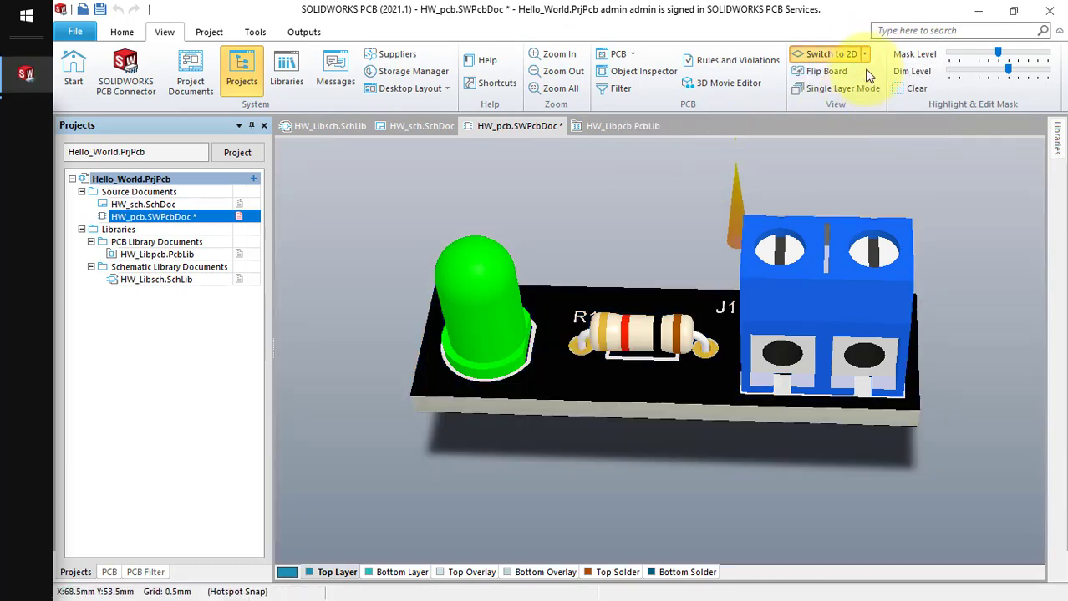
Apply 3D Blue to the board, then reopen the view configuration settings.
click(866, 54)
mouse_move(856, 124)
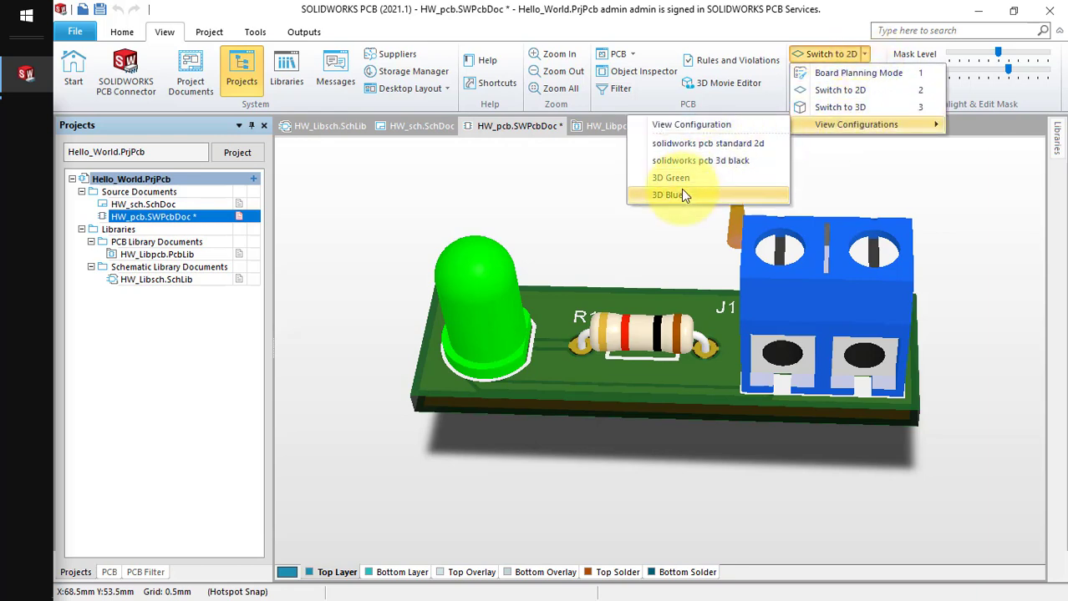
click(682, 195)
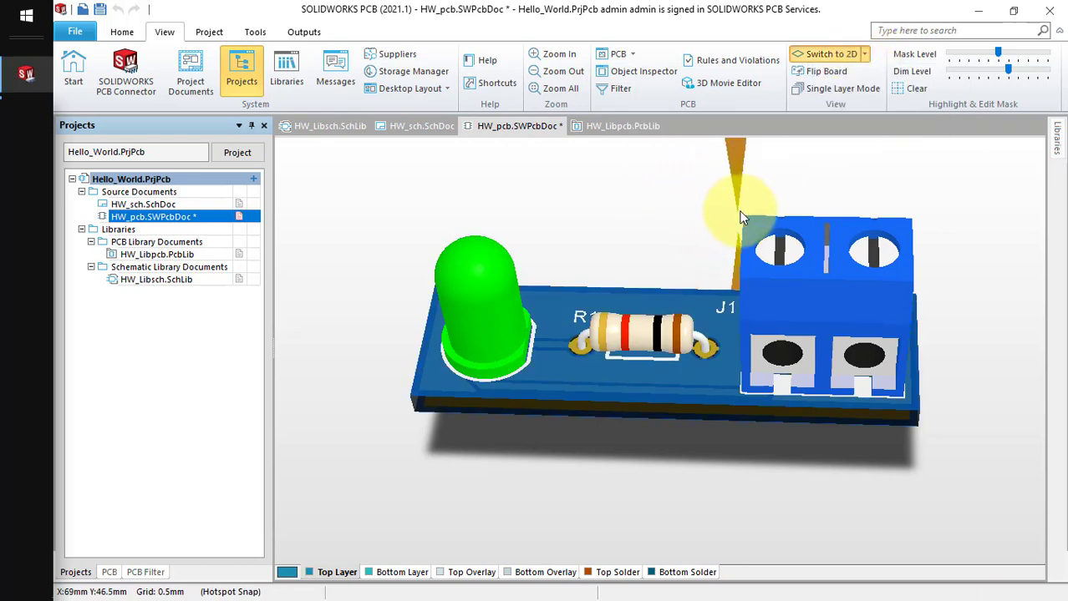
click(865, 55)
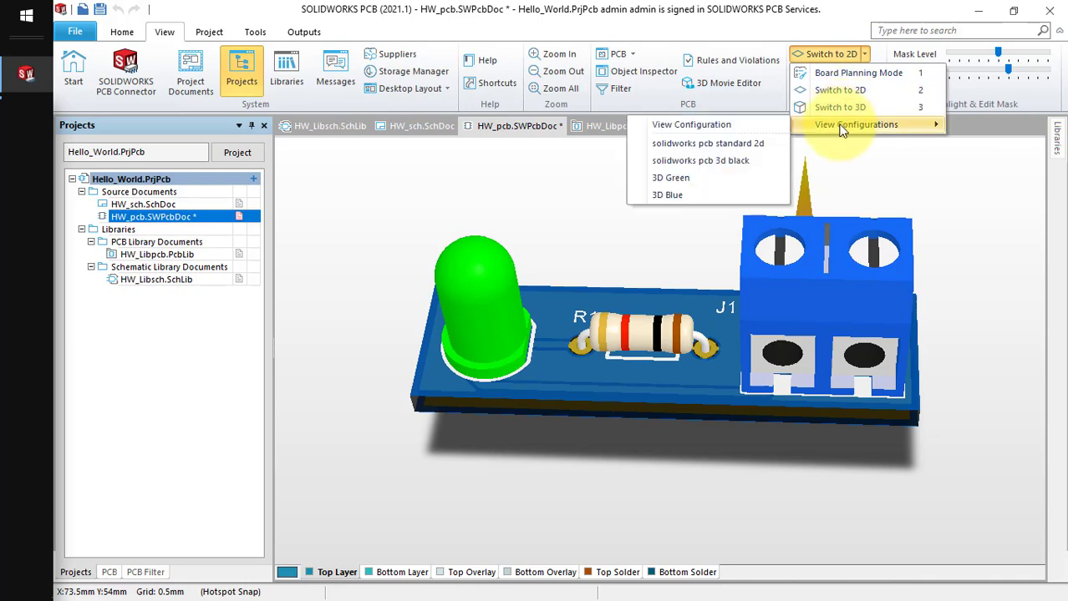
click(717, 128)
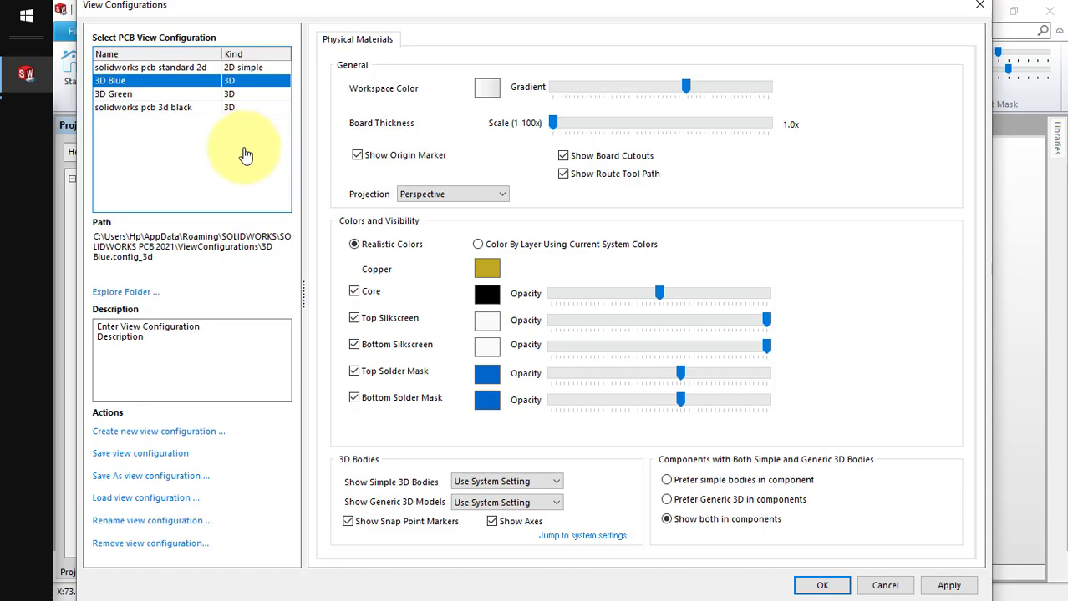
Create a new three-dimensional view configuration named 3D Purple.
click(166, 432)
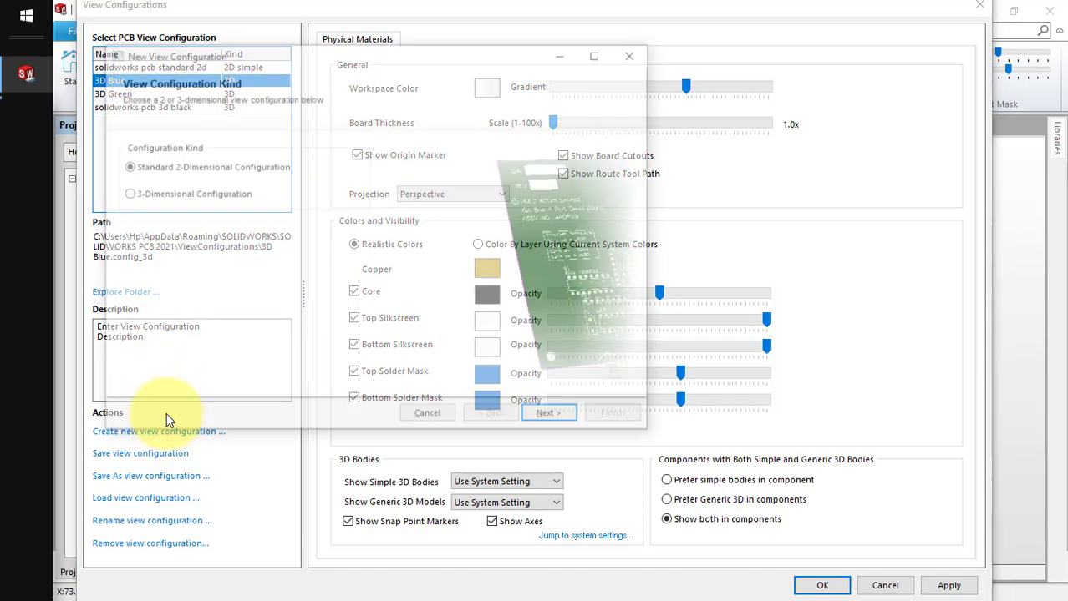
click(214, 196)
click(552, 417)
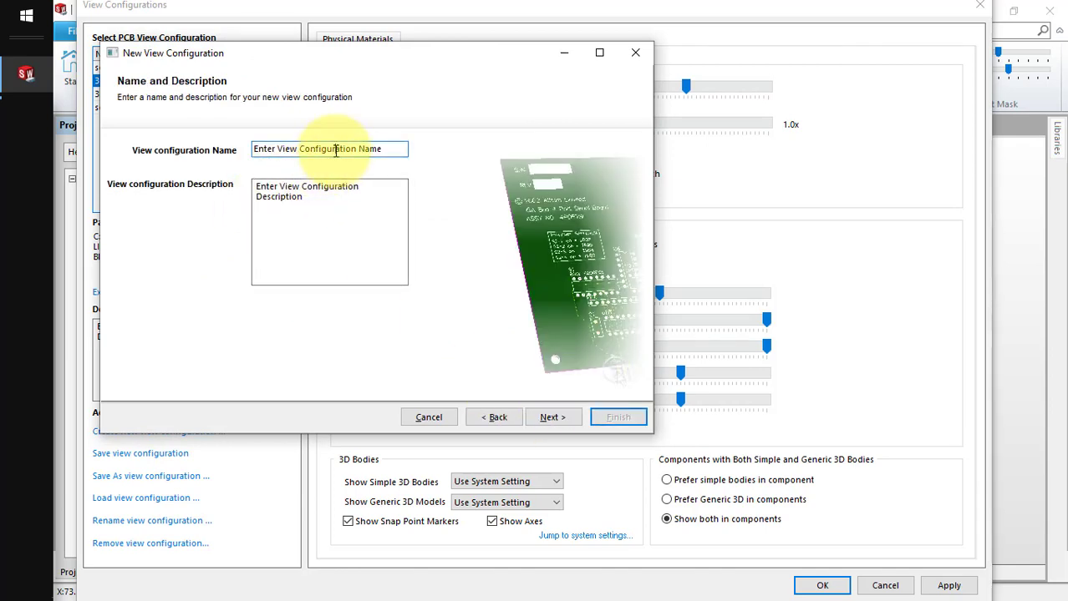
drag(381, 149, 153, 158)
text(3D Purple)
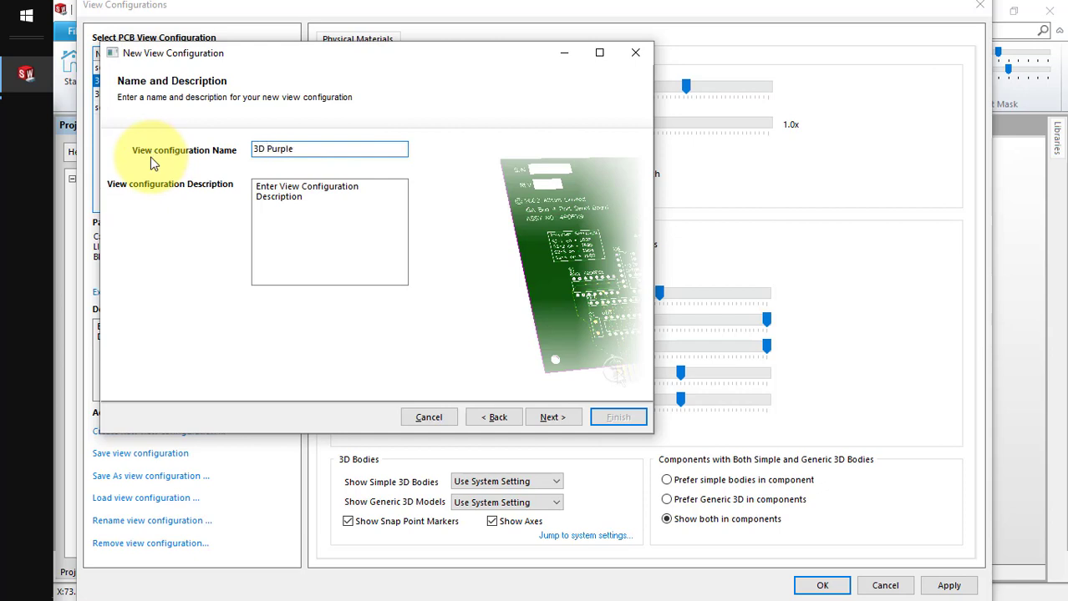
click(553, 417)
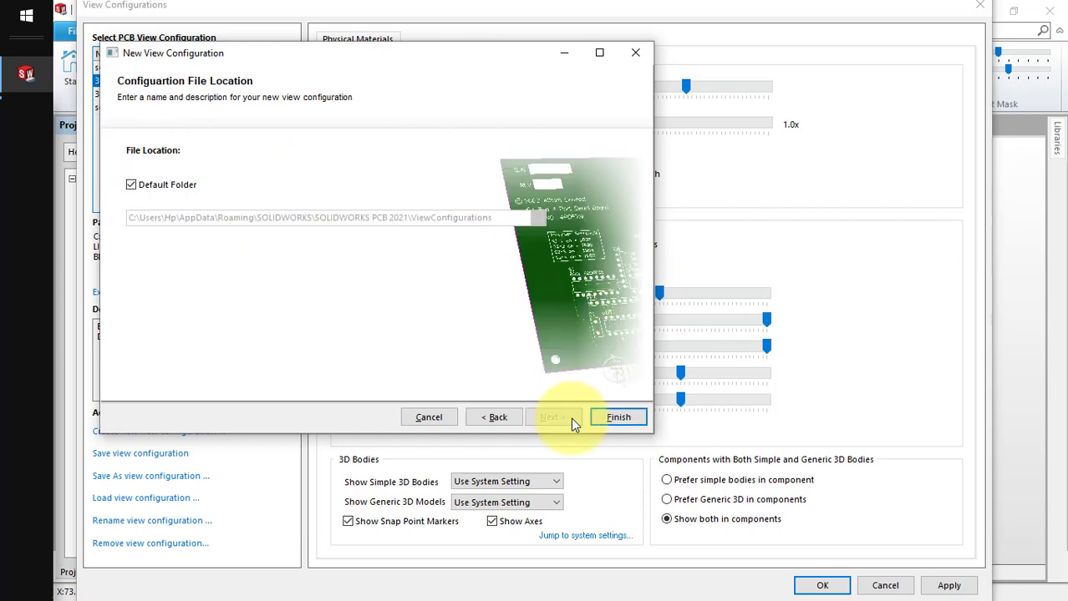
click(619, 418)
Set the top and bottom solder masks of 3D Purple to purple.
click(487, 375)
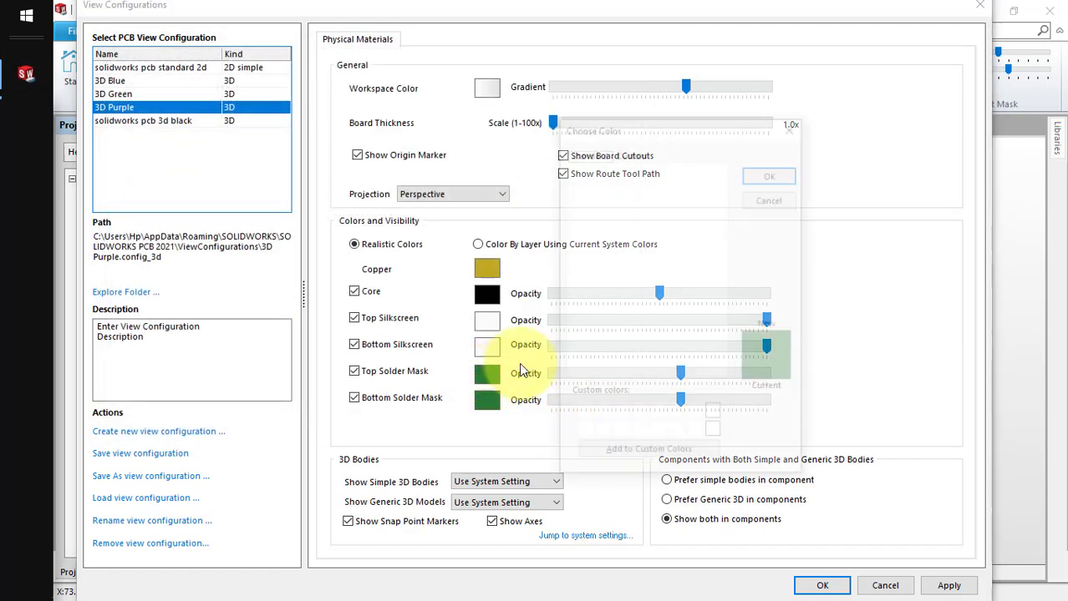
click(772, 173)
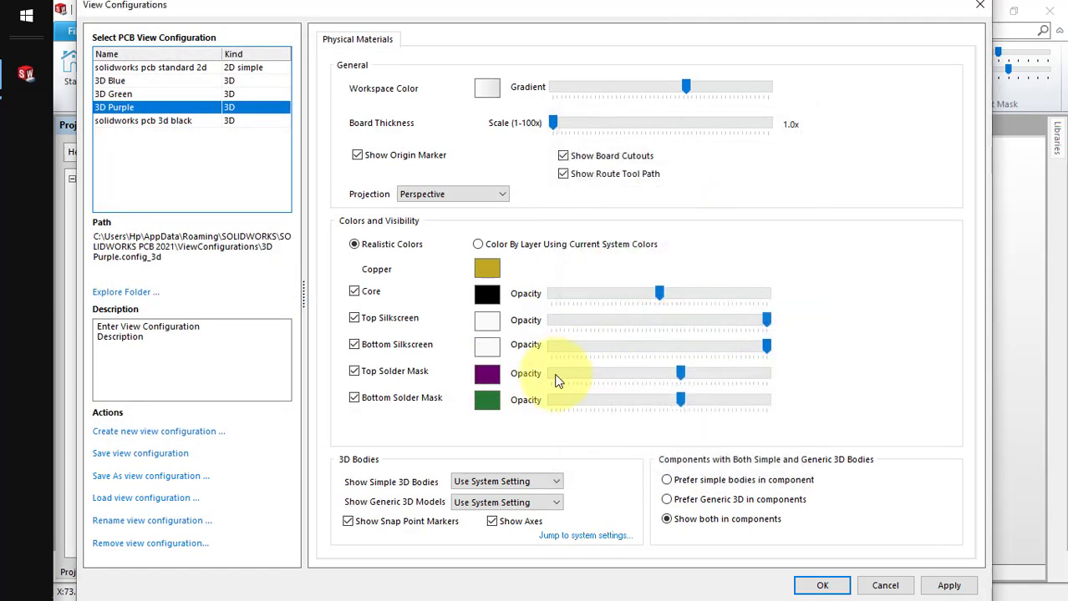
click(489, 402)
click(711, 245)
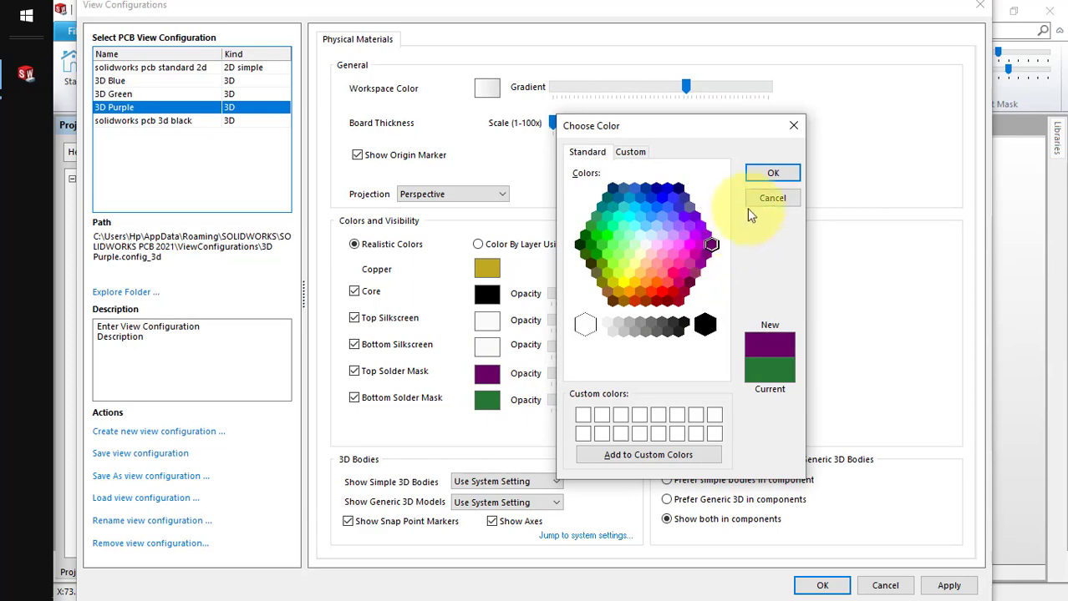
click(769, 175)
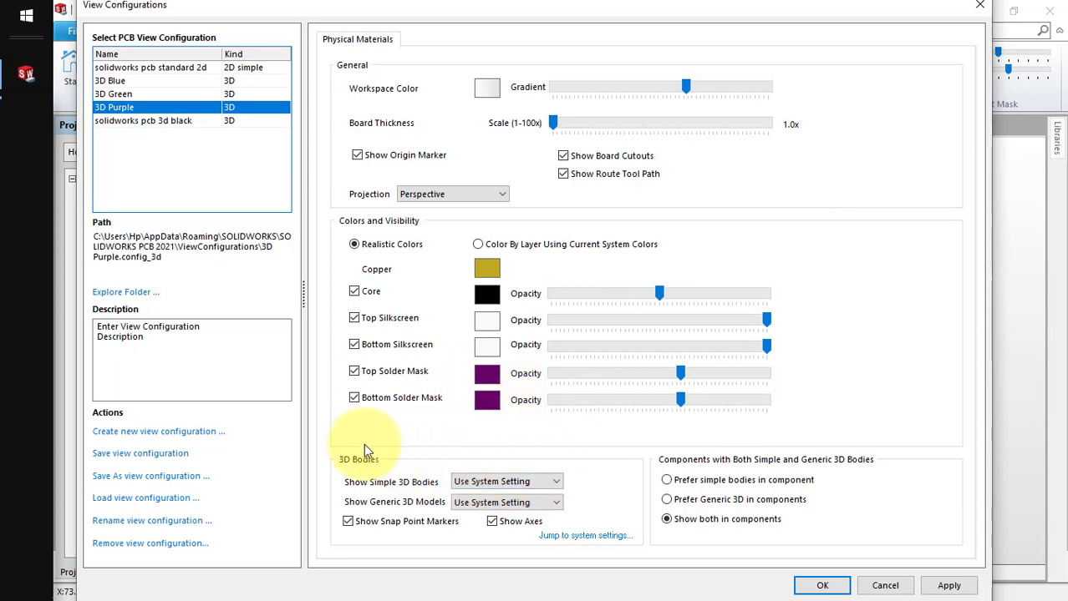
Set Show Simple 3D Bodies and Show Generic 3D Models to No, and save.
click(475, 484)
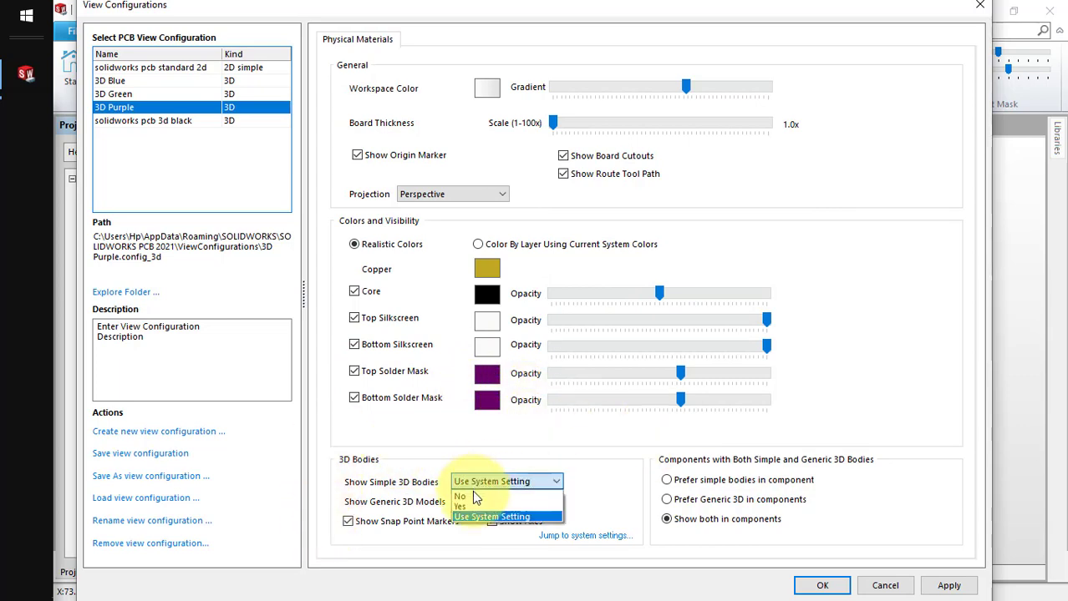
click(470, 497)
click(474, 503)
click(473, 517)
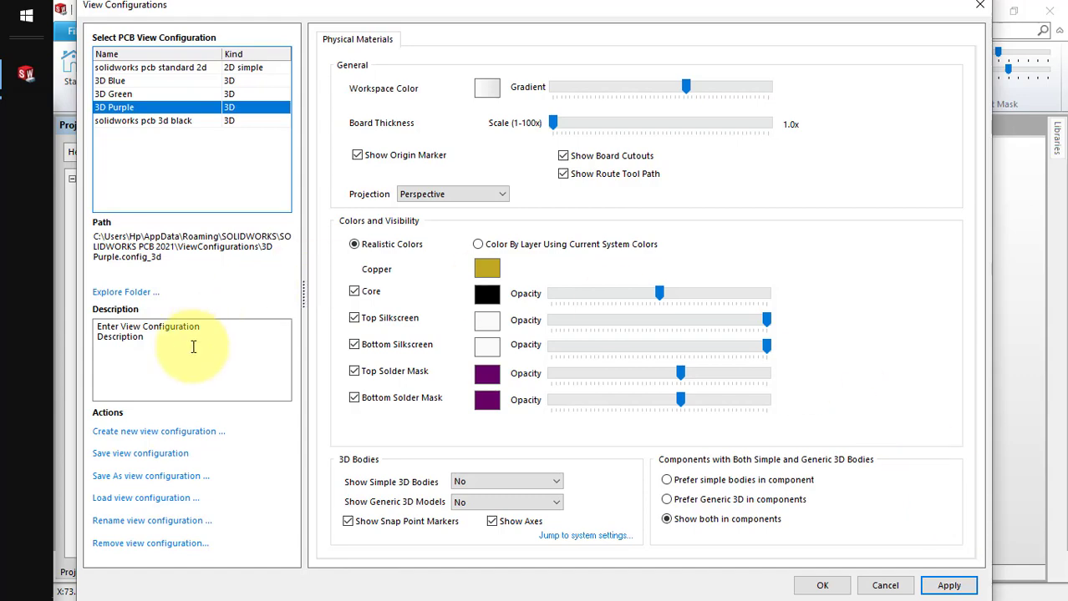
click(158, 456)
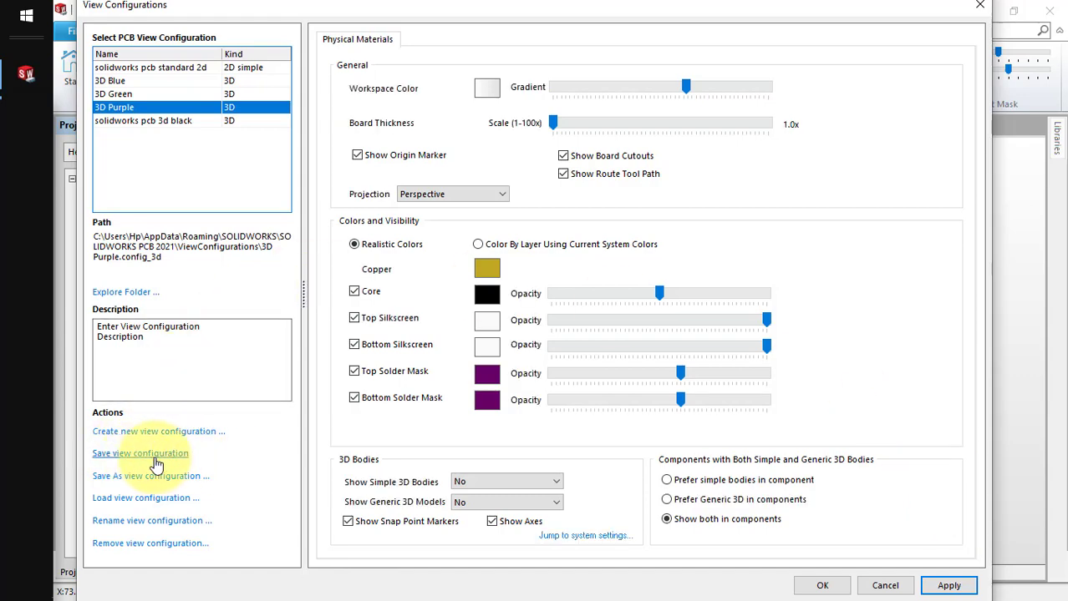
Close the settings and inspect the purple board from several angles, flipping it over.
click(804, 589)
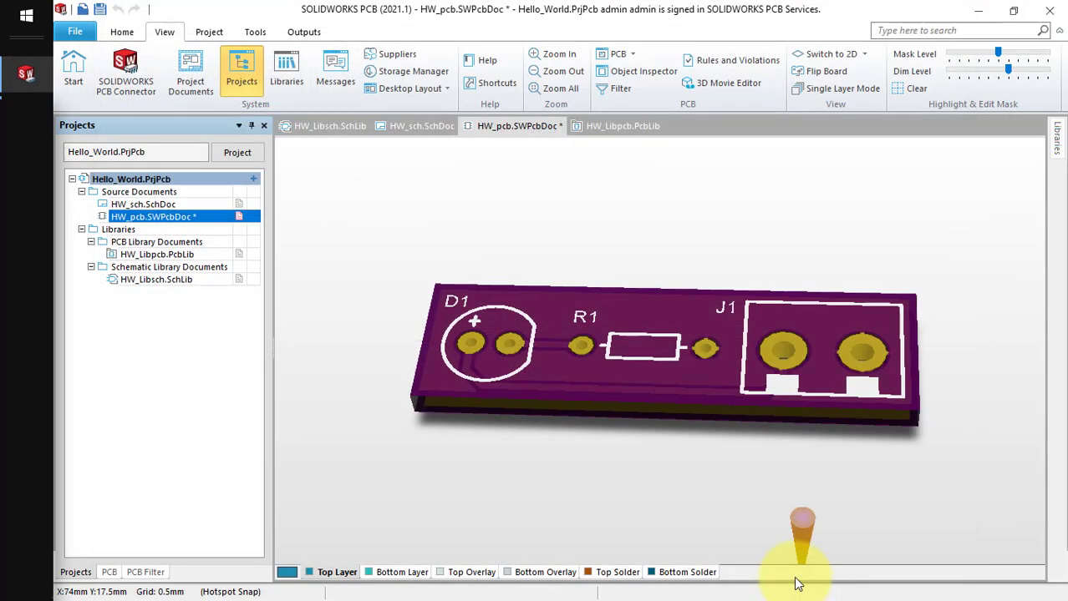
click(672, 326)
shift+right_drag(715, 383, 791, 418)
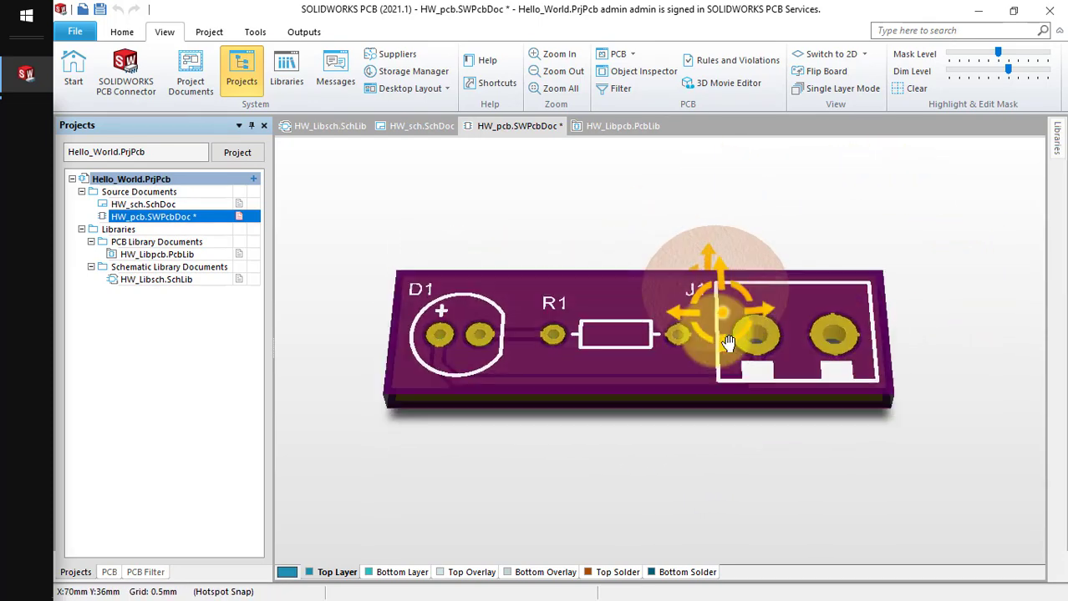
mouse_move(791, 417)
shift+right_down()
mouse_move(540, 371)
mouse_move(592, 403)
mouse_move(676, 331)
mouse_move(622, 335)
mouse_move(1064, 436)
mouse_move(543, 389)
mouse_move(754, 421)
mouse_move(350, 274)
mouse_move(411, 311)
mouse_move(345, 286)
mouse_move(751, 186)
shift+right_up()
key(ctrl+f)
Apply the 3D Green, 3D Blue and 3D Purple configurations in turn.
click(863, 55)
mouse_move(856, 125)
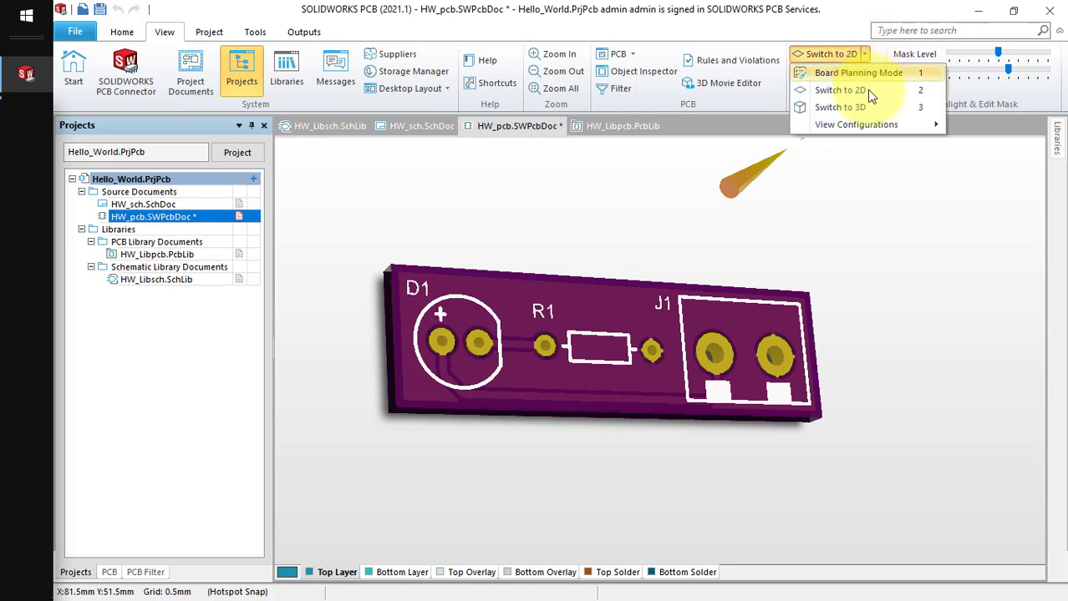
click(685, 178)
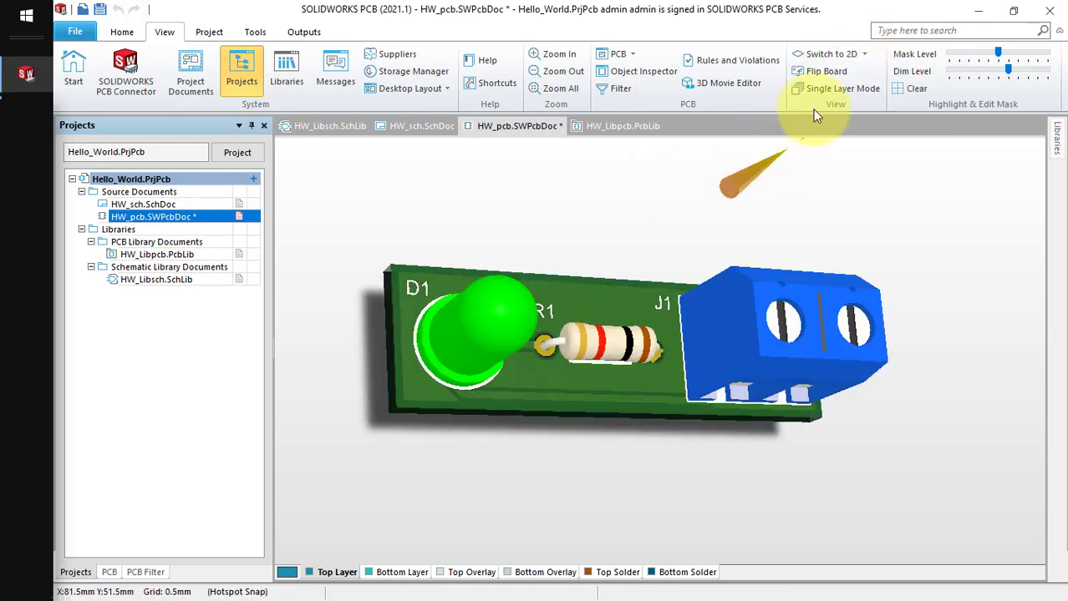
click(864, 56)
mouse_move(856, 125)
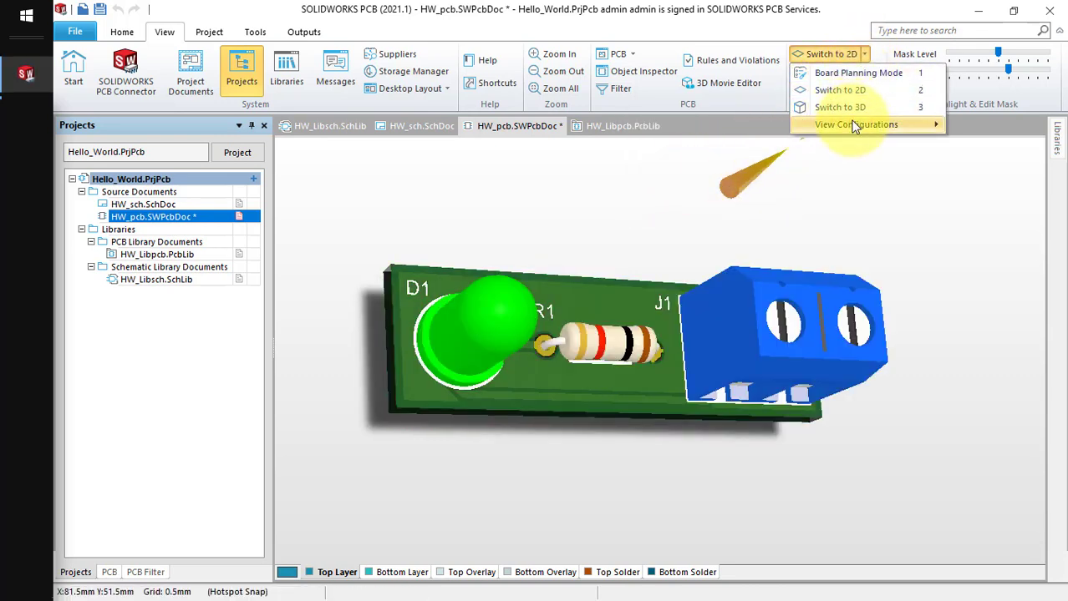
click(704, 195)
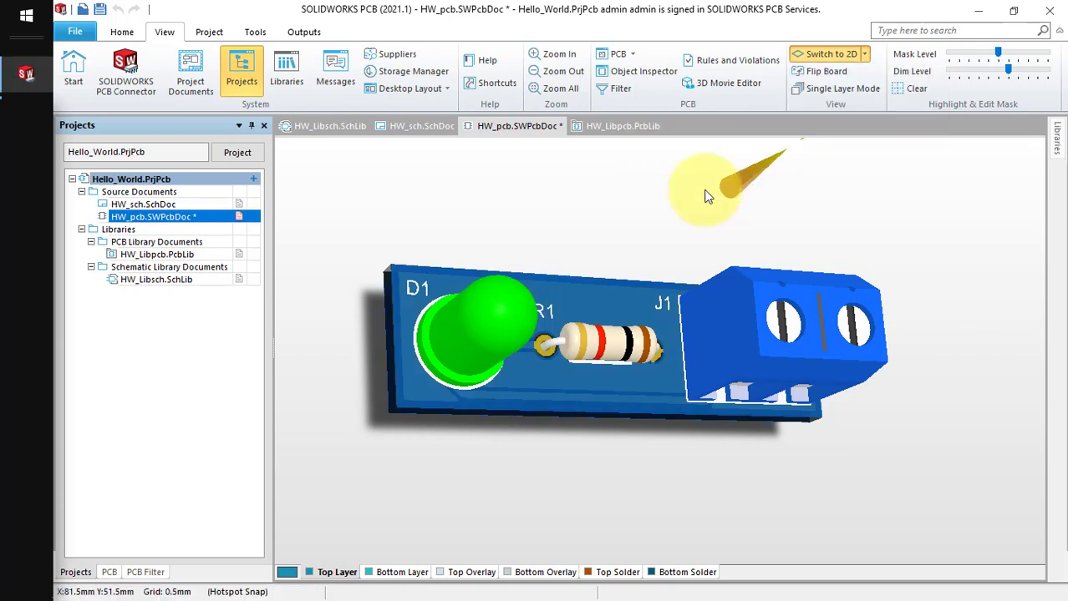
click(864, 54)
mouse_move(856, 125)
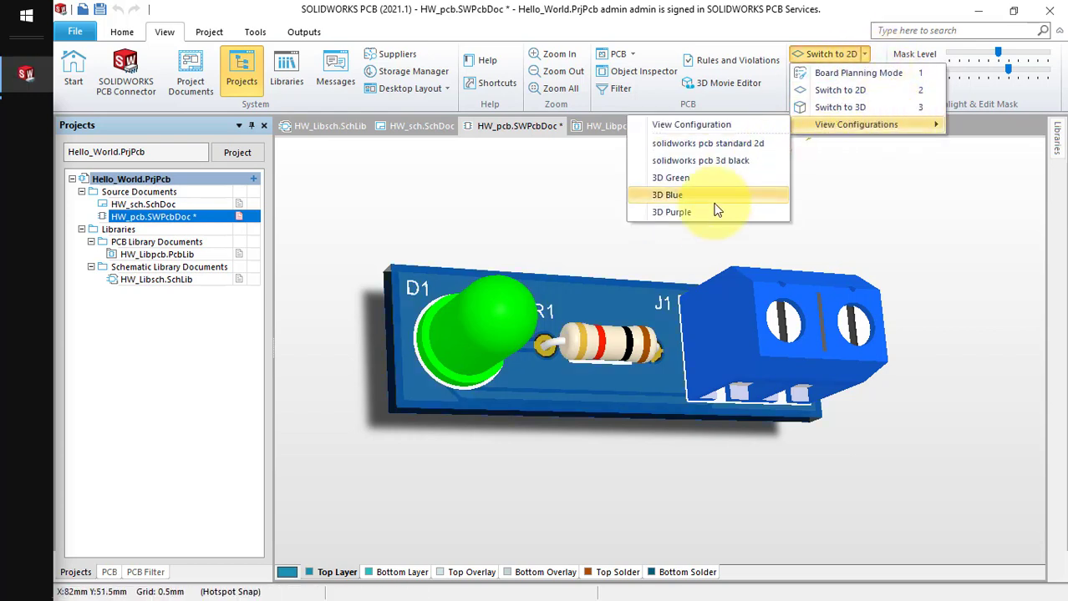
click(707, 213)
Switch the board back to 3D Blue and pan the view right.
click(865, 53)
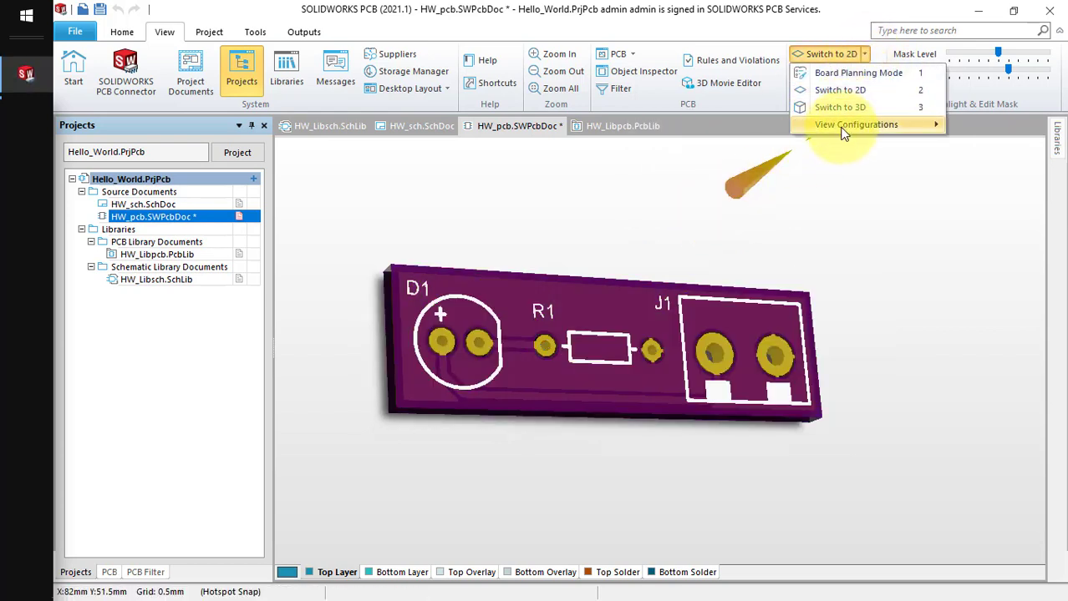
mouse_move(856, 124)
click(704, 195)
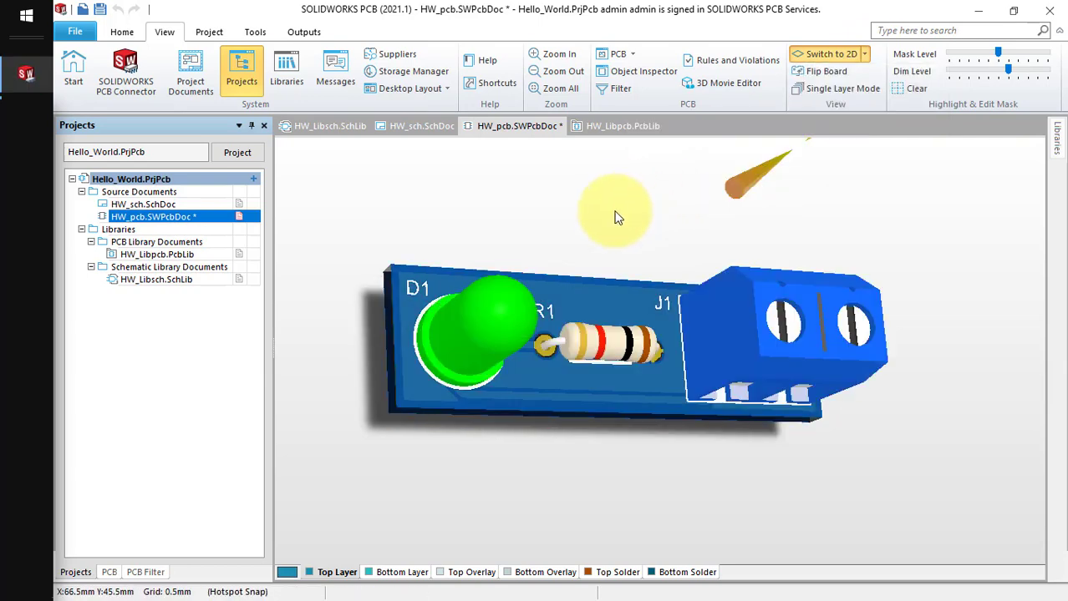
right_drag(614, 218, 691, 171)
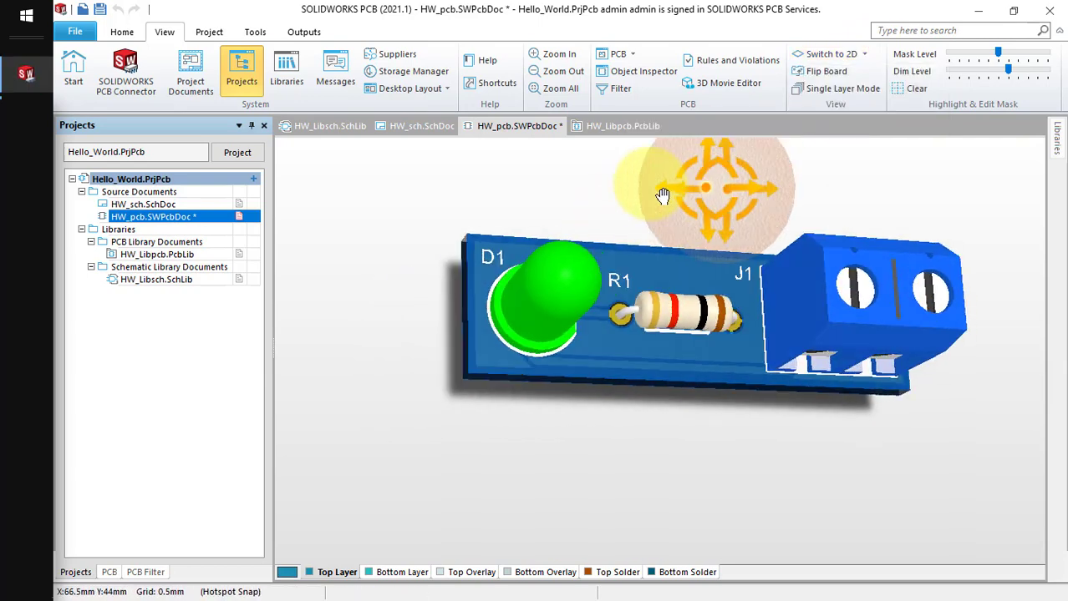
click(866, 55)
Set 3D Blue's Show Simple 3D Bodies and Show Generic 3D Models to No and confirm.
click(731, 132)
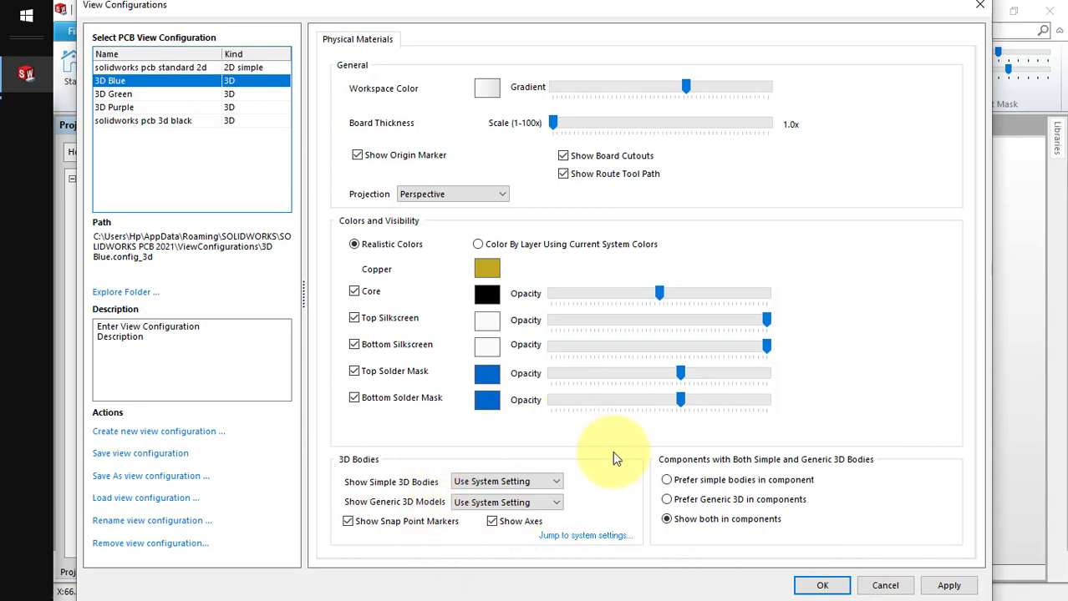
click(526, 482)
click(504, 497)
click(497, 501)
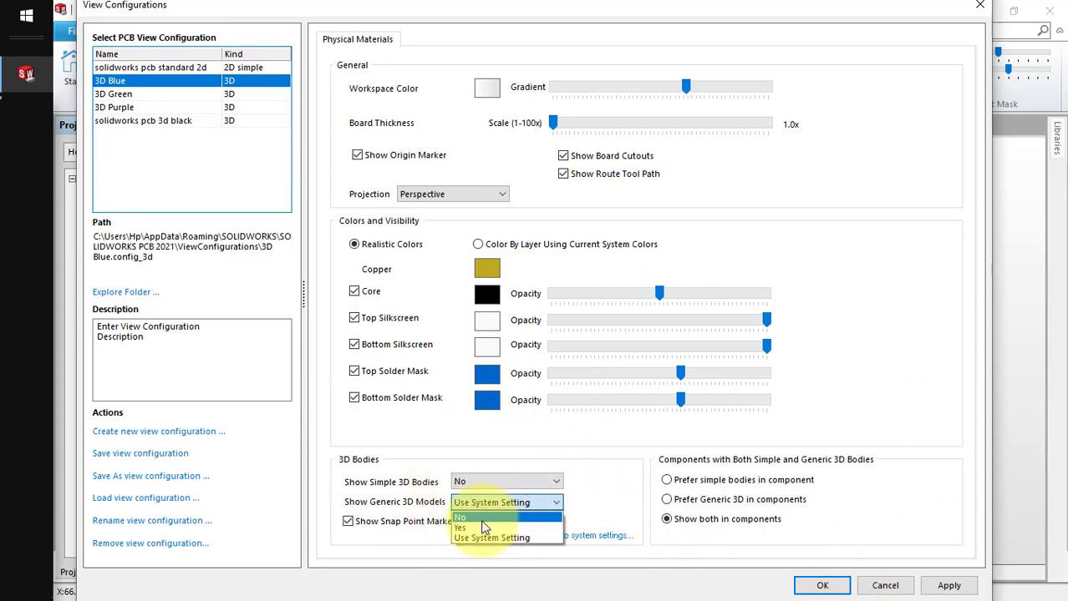
click(480, 514)
click(822, 585)
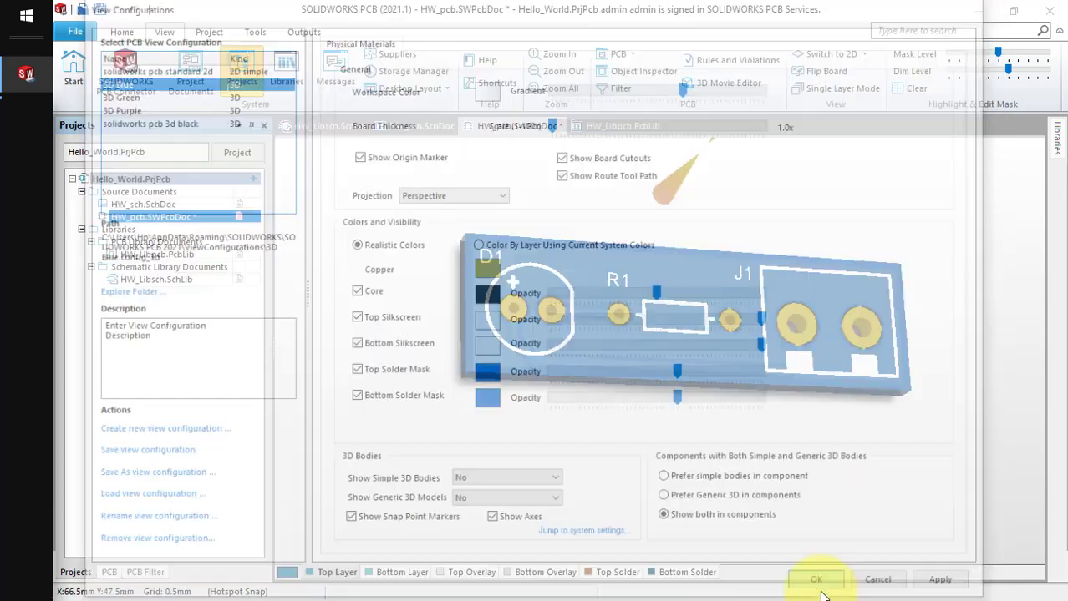
mouse_move(807, 540)
shift+right_down()
mouse_move(765, 368)
mouse_move(727, 334)
mouse_move(739, 300)
mouse_move(650, 341)
mouse_move(641, 358)
shift+right_up()
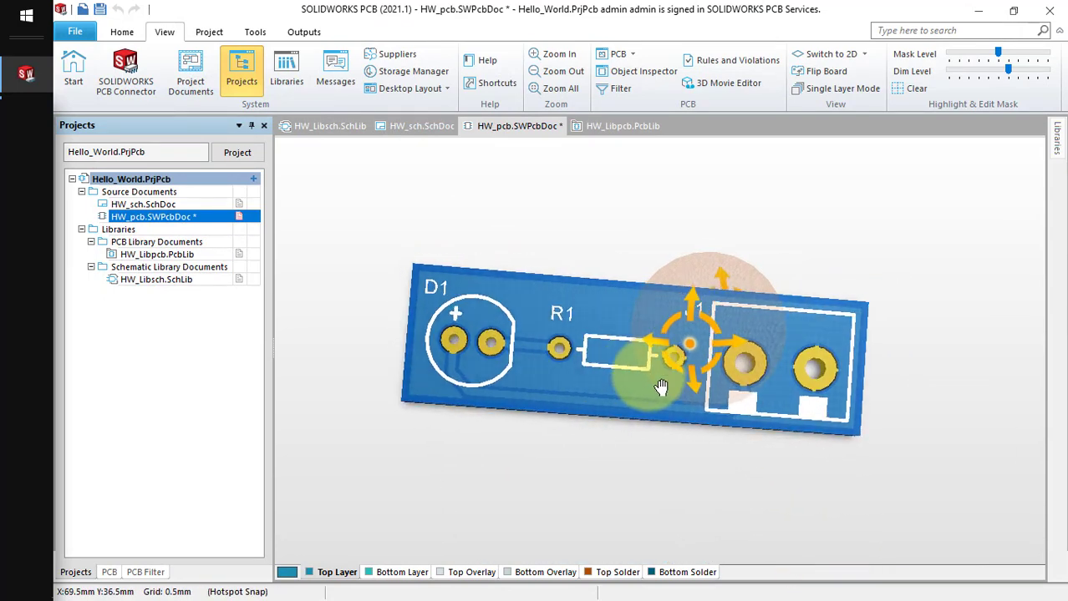
Switch the board to 3D Purple, back to 3D Blue, then reopen the configuration settings.
click(866, 54)
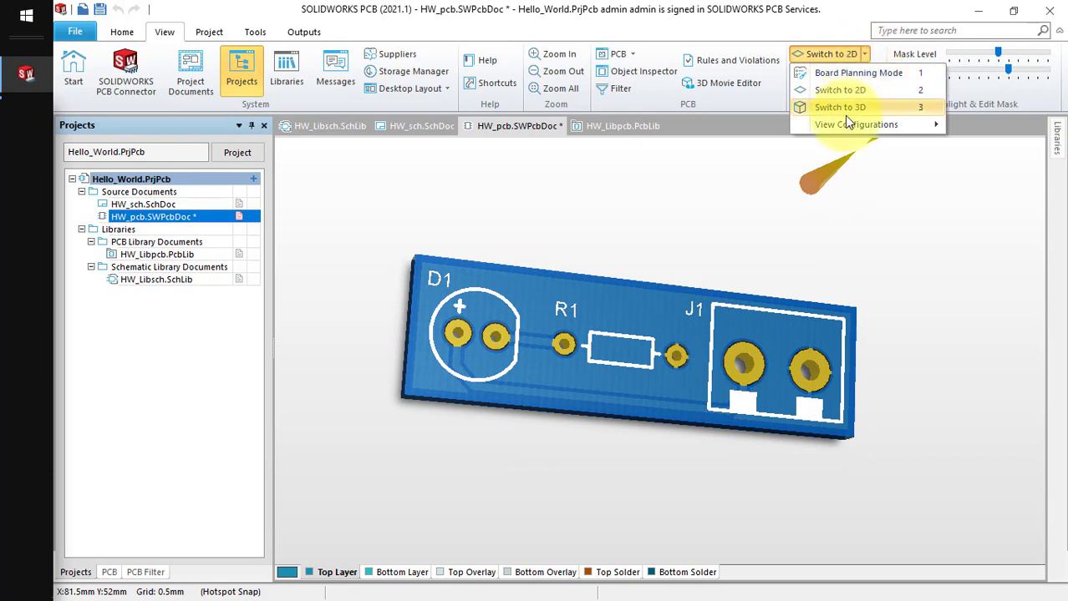
click(683, 213)
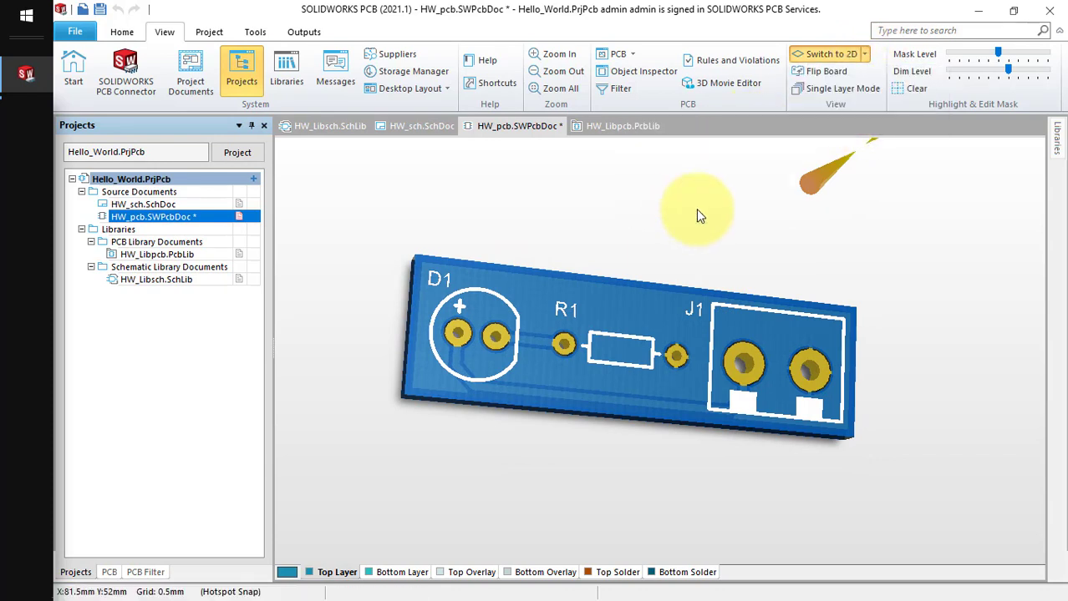
click(866, 53)
mouse_move(855, 124)
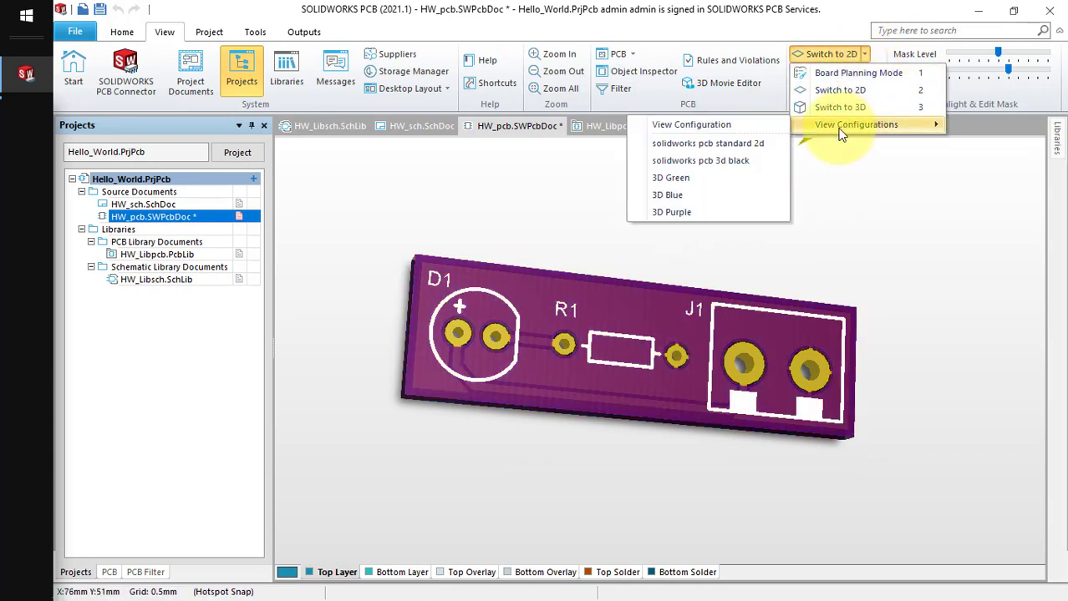
click(702, 197)
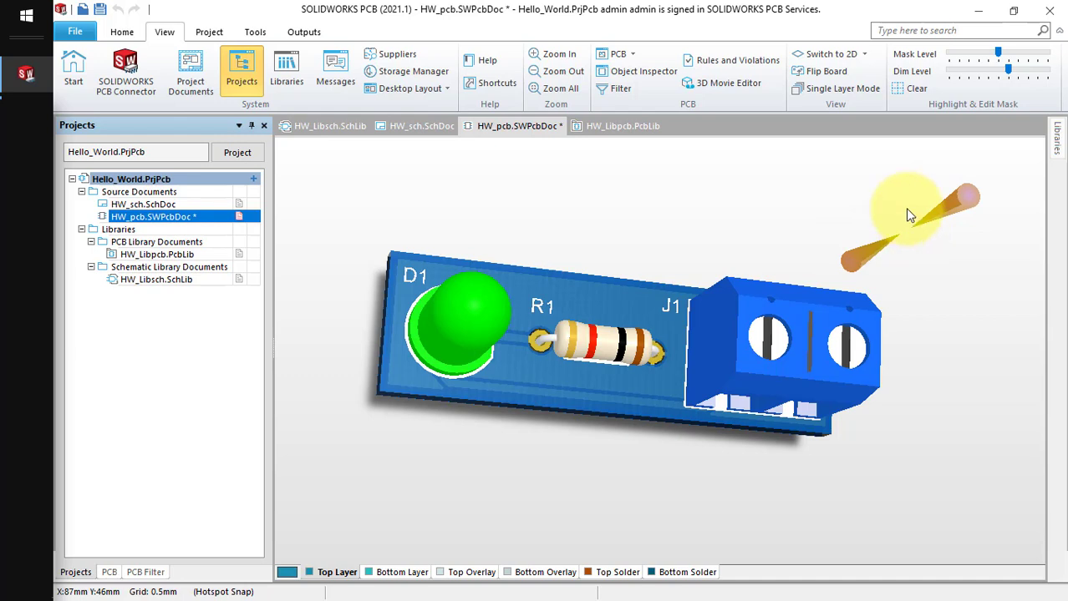
click(866, 54)
mouse_move(855, 125)
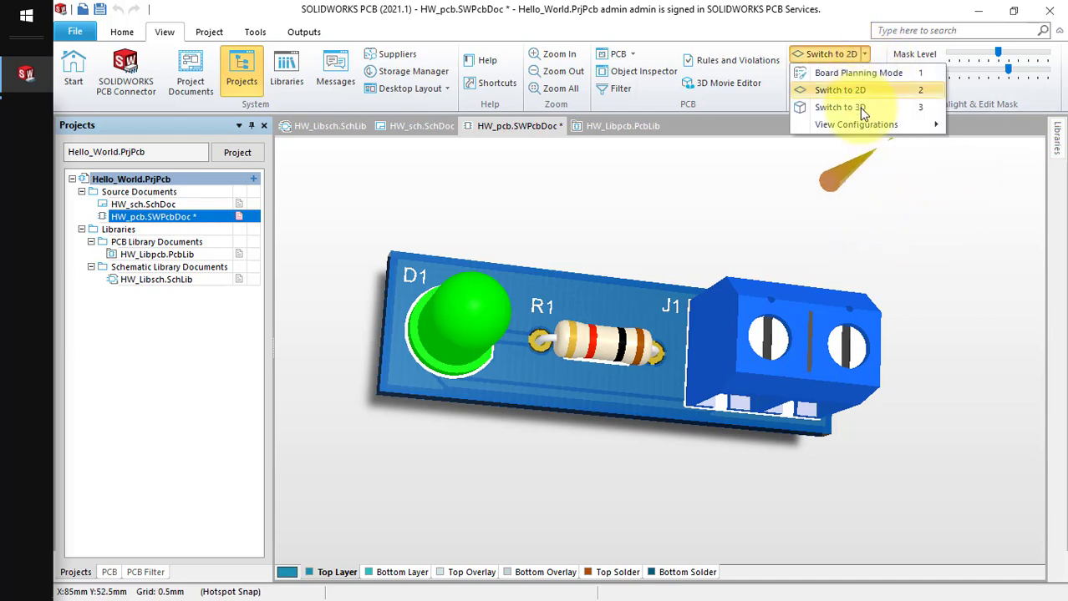
click(704, 134)
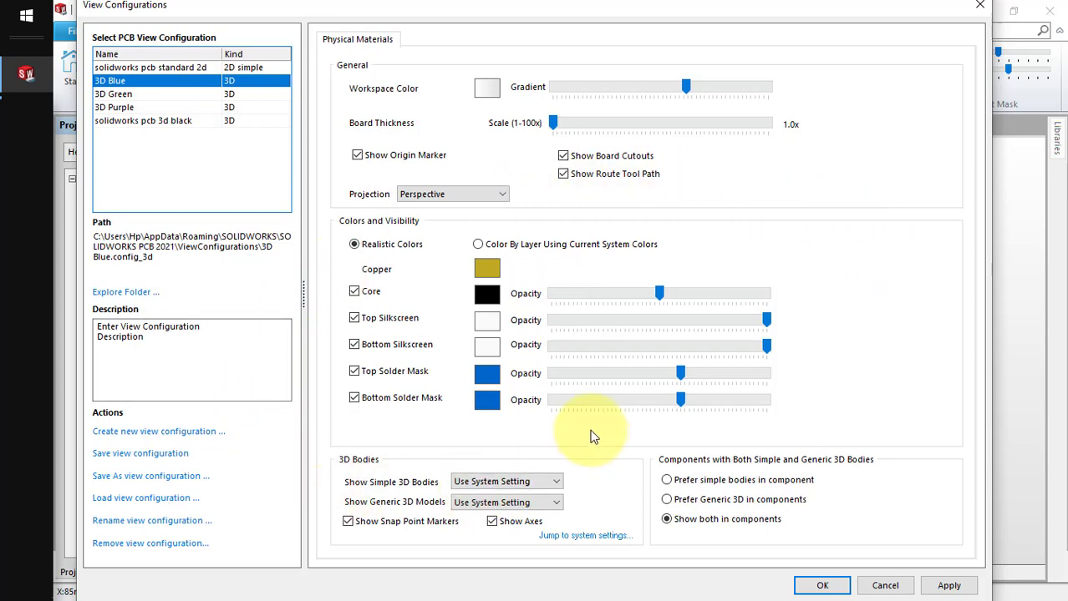
Set Show Simple 3D Bodies and Show Generic 3D Models to No, then cancel the dialog.
click(517, 482)
click(461, 495)
click(493, 502)
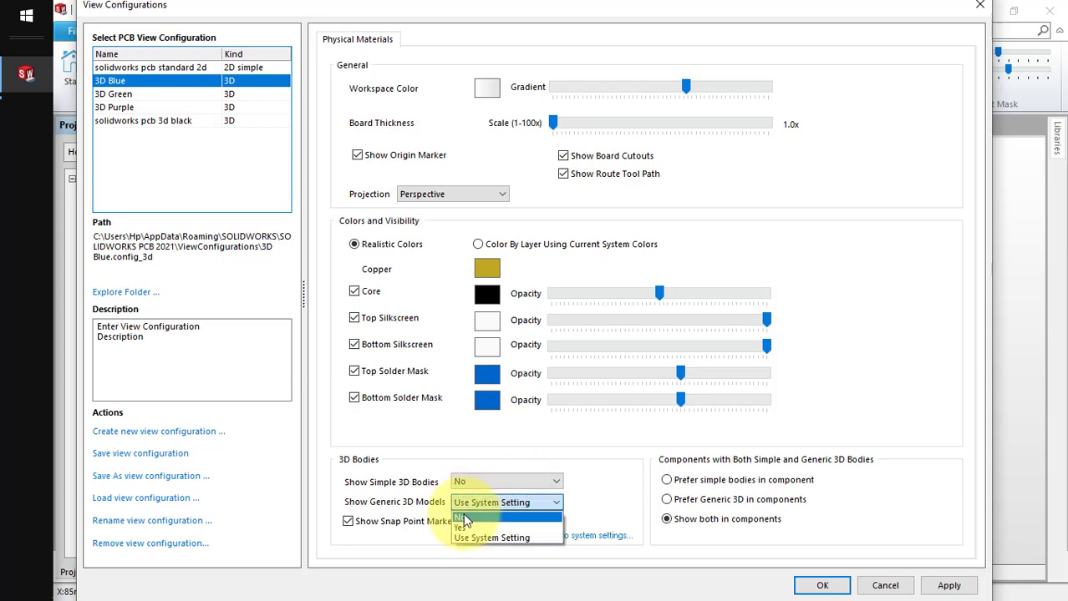
click(466, 519)
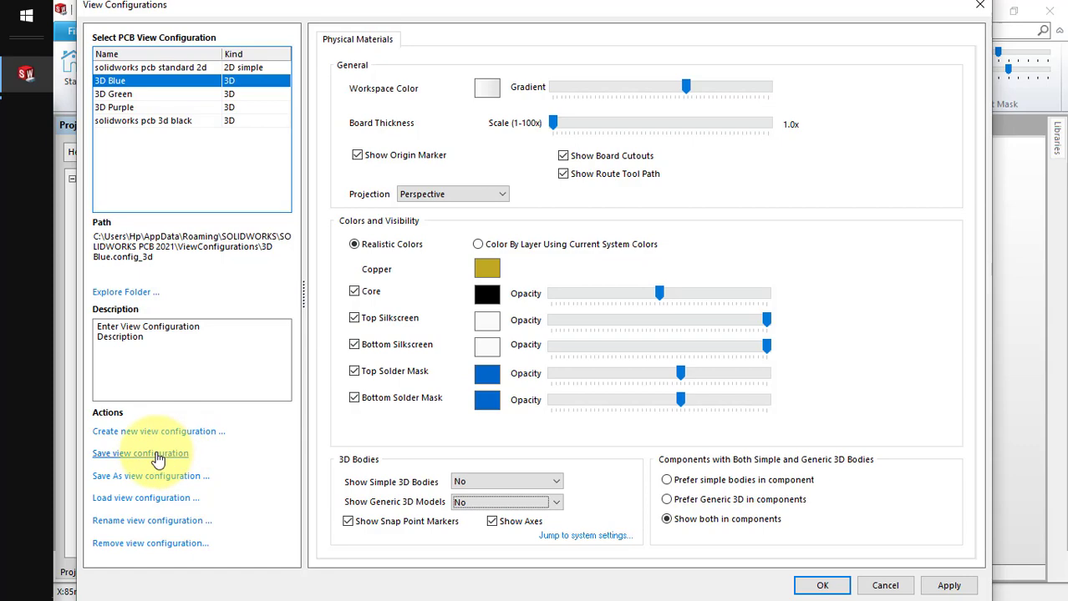
click(882, 586)
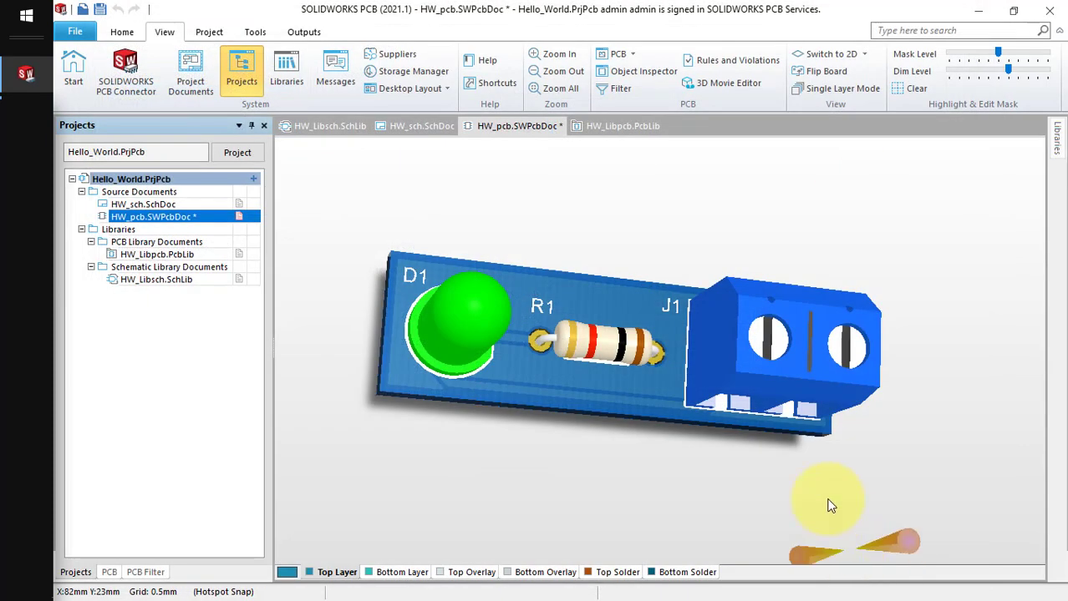
Apply 3D Purple and orbit around the bare purple board to inspect it.
click(864, 54)
mouse_move(856, 125)
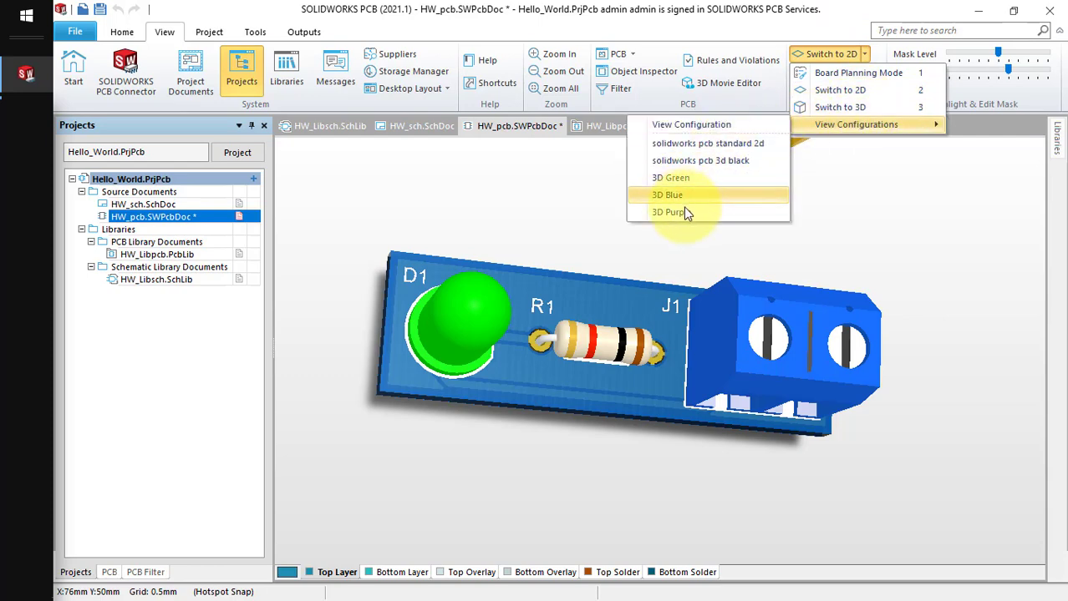
click(684, 210)
mouse_move(715, 216)
shift+right_down()
mouse_move(735, 274)
mouse_move(525, 407)
mouse_move(811, 279)
mouse_move(678, 238)
mouse_move(656, 243)
shift+right_up()
mouse_move(414, 281)
shift+right_down()
mouse_move(558, 294)
mouse_move(615, 441)
mouse_move(882, 429)
mouse_move(894, 298)
mouse_move(822, 330)
mouse_move(764, 298)
mouse_move(620, 267)
mouse_move(607, 320)
shift+right_up()
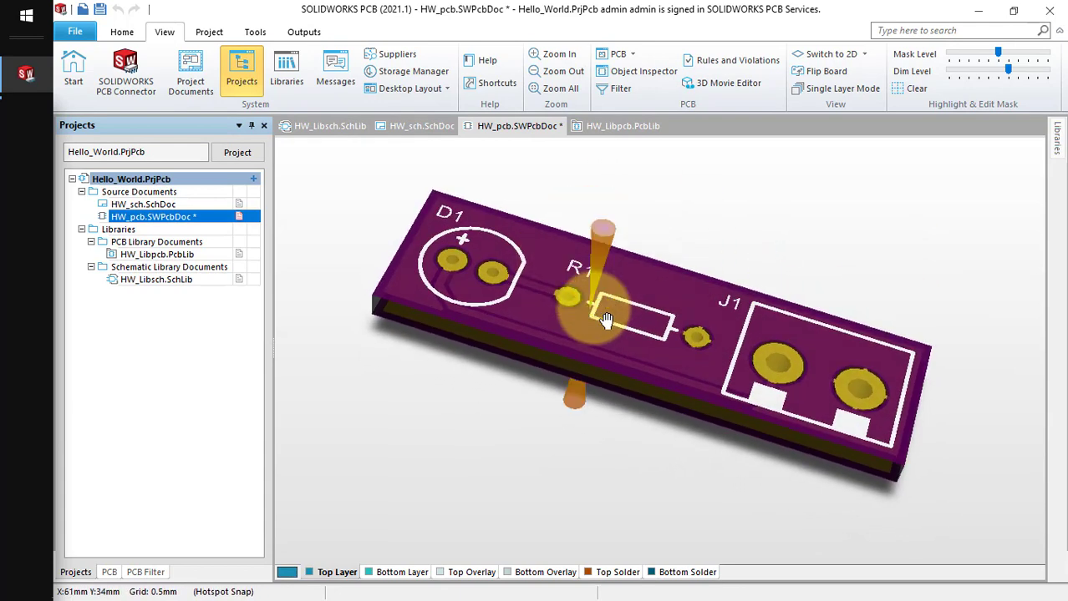